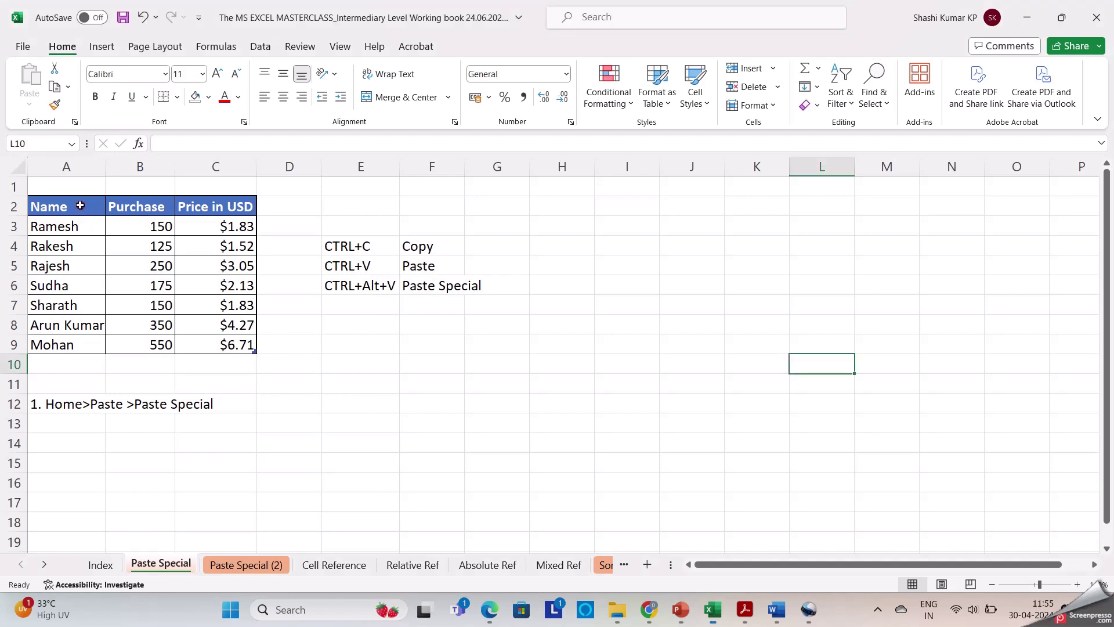
# Review the Name, Purchase and Price in USD headers and the full stored price in C3
pyautogui.click(141, 207)
pyautogui.click(209, 205)
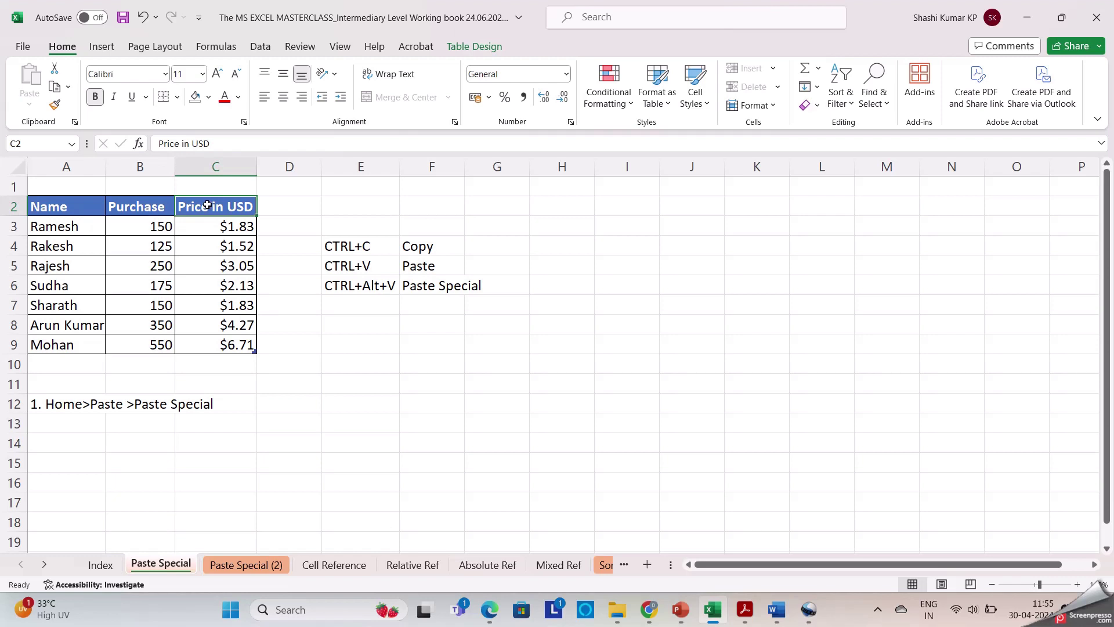
pyautogui.click(82, 210)
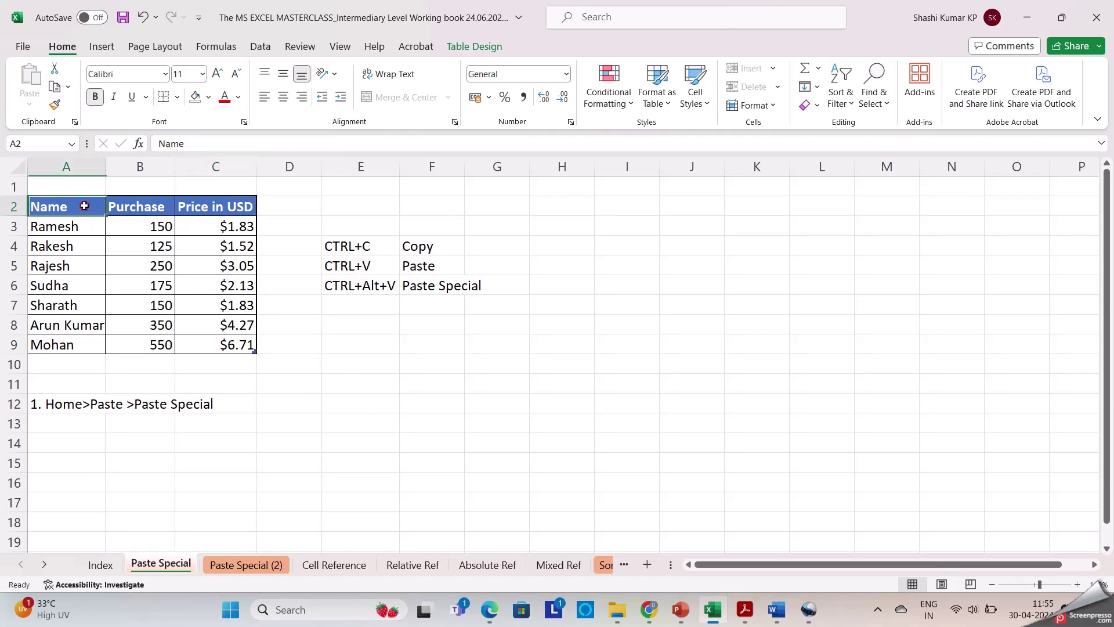
pyautogui.click(140, 208)
pyautogui.click(190, 207)
pyautogui.click(216, 223)
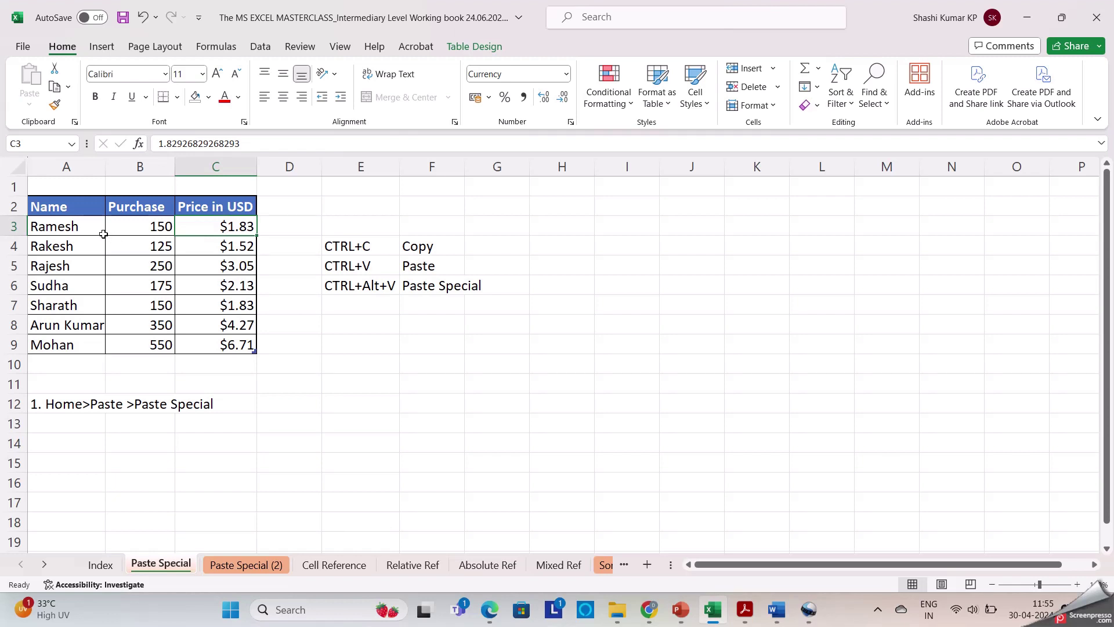
# Copy the A2:C9 price table and pick H2 as the paste destination
pyautogui.click(66, 206)
pyautogui.moveTo(91, 220); pyautogui.dragTo(207, 341)
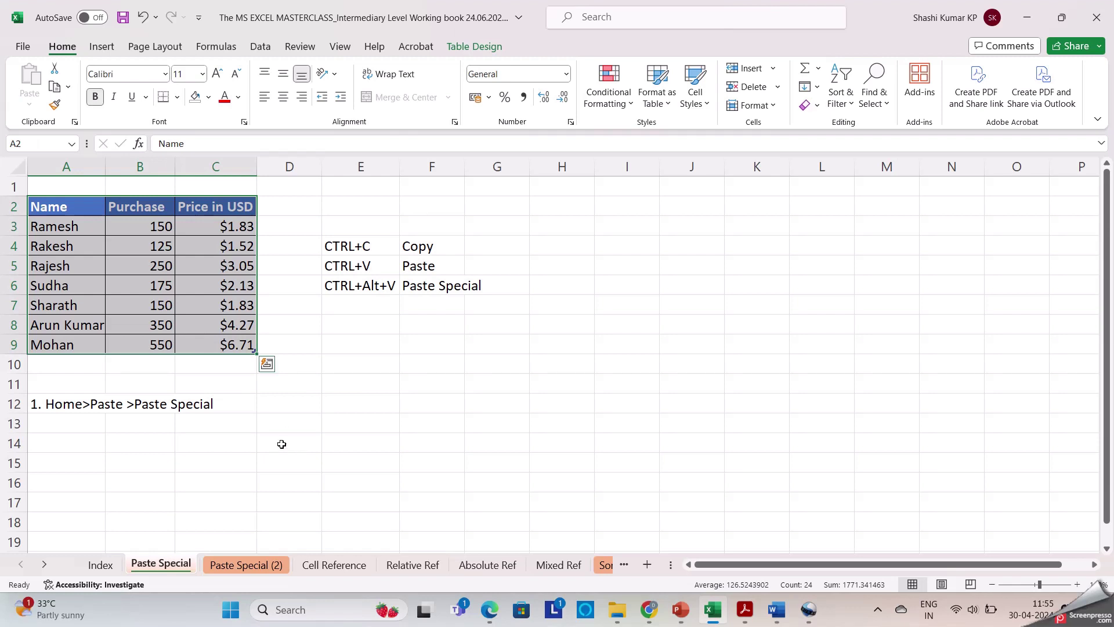
pyautogui.click(57, 87)
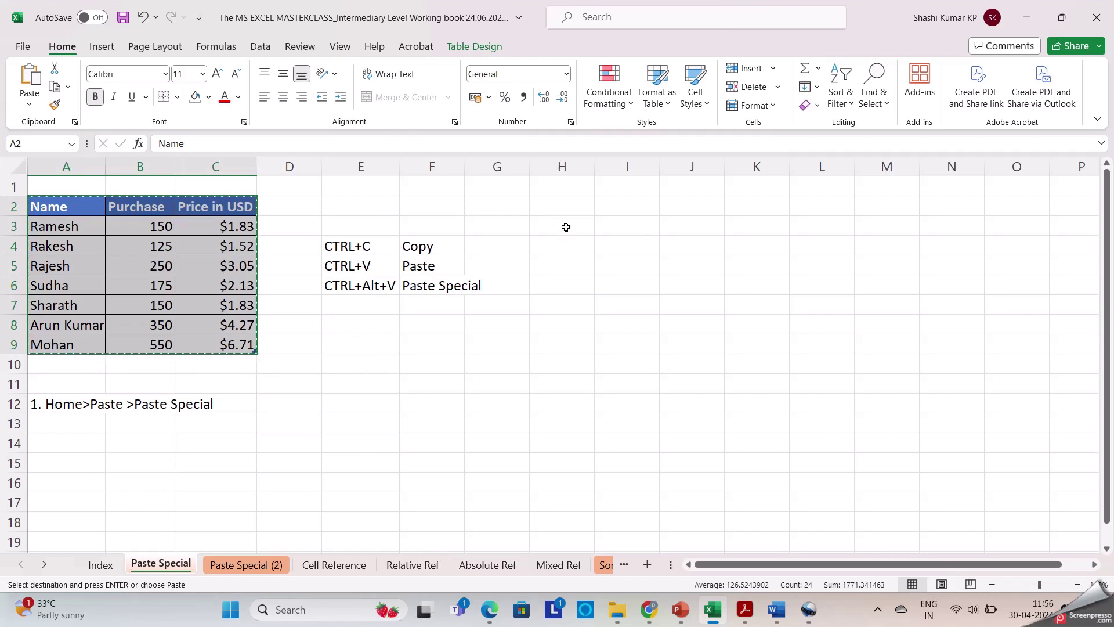
pyautogui.click(576, 202)
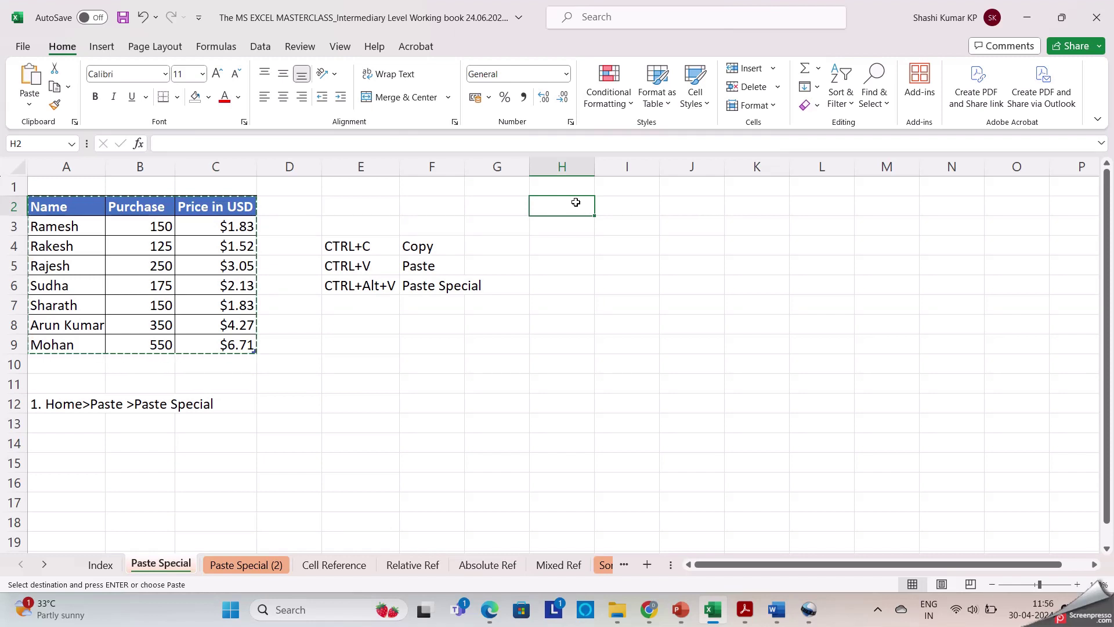
# Paste the table at H2 and autofit columns J and H to fit headers and names
pyautogui.click(33, 75)
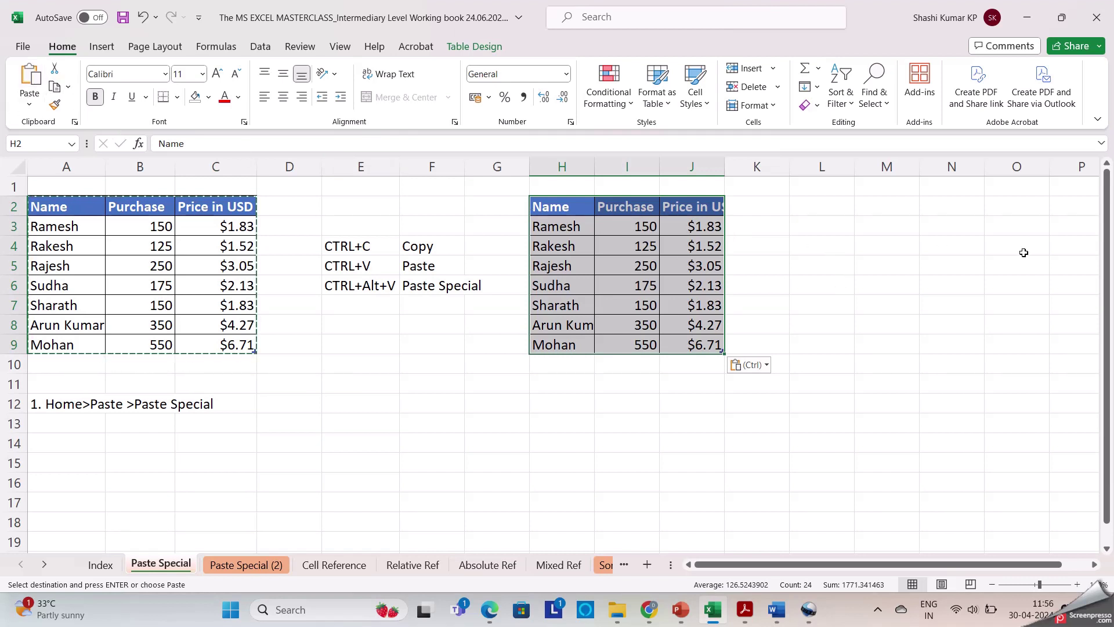
pyautogui.click(850, 260)
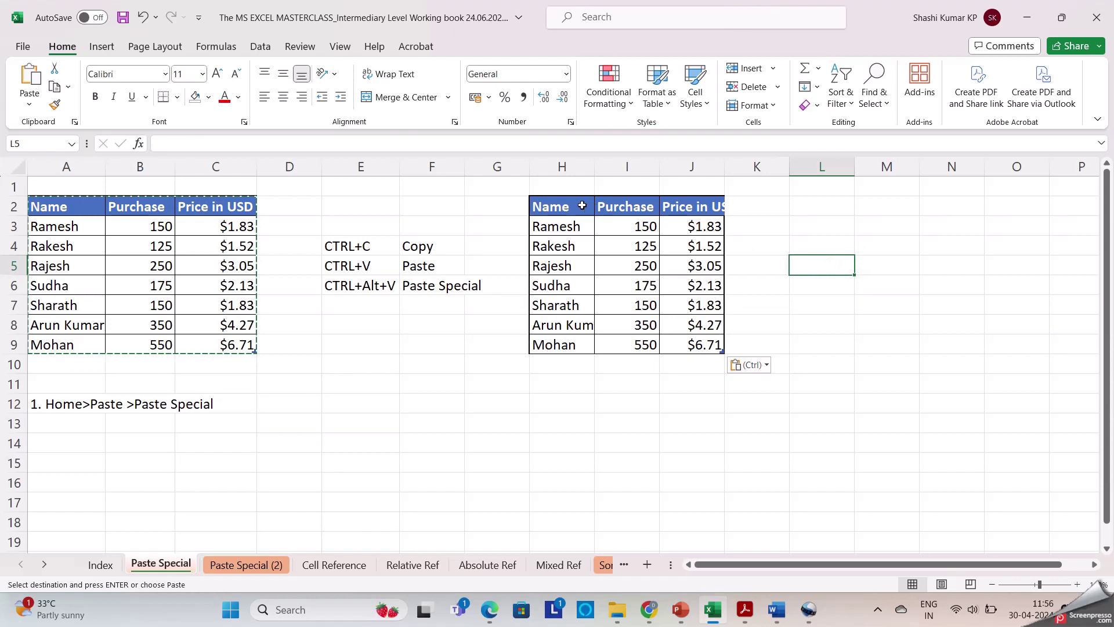
pyautogui.moveTo(554, 203); pyautogui.dragTo(722, 347)
pyautogui.click(810, 341)
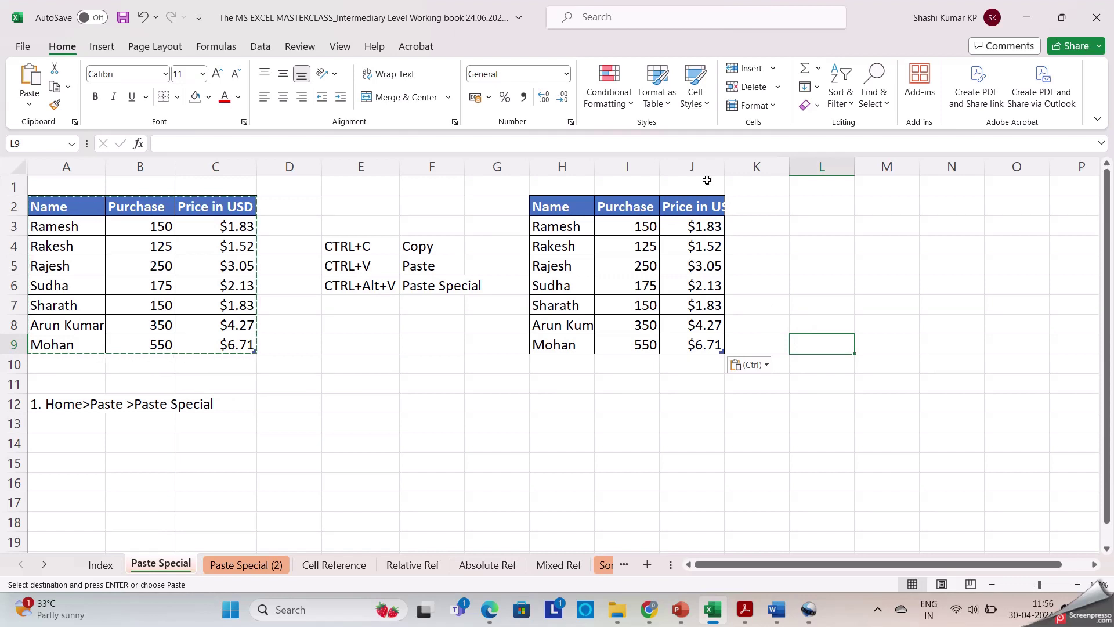
pyautogui.doubleClick(725, 166)
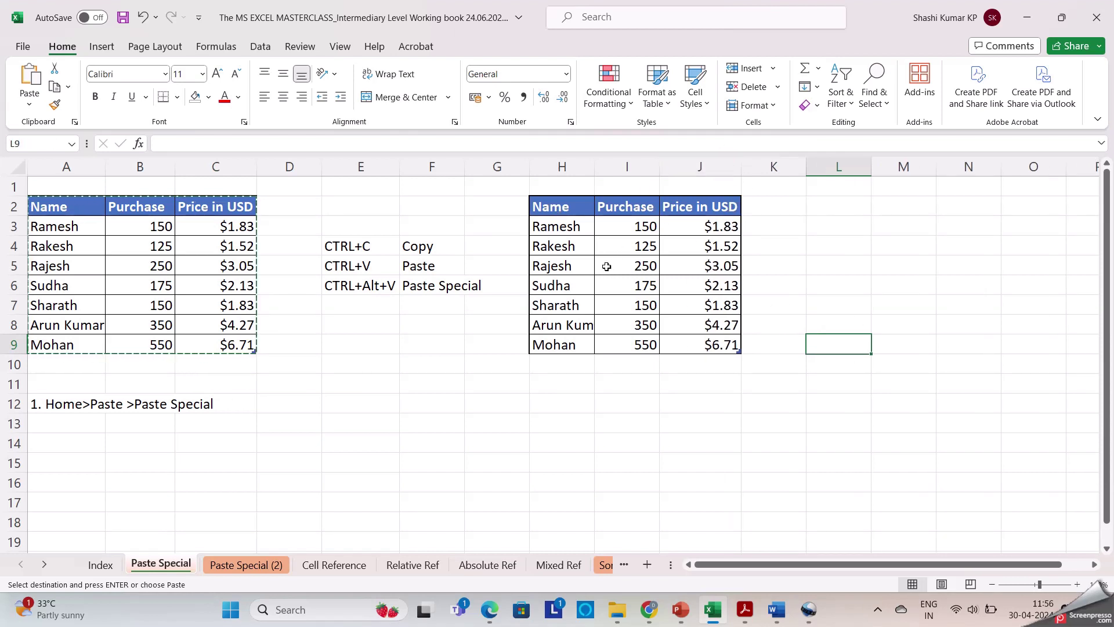
pyautogui.doubleClick(595, 167)
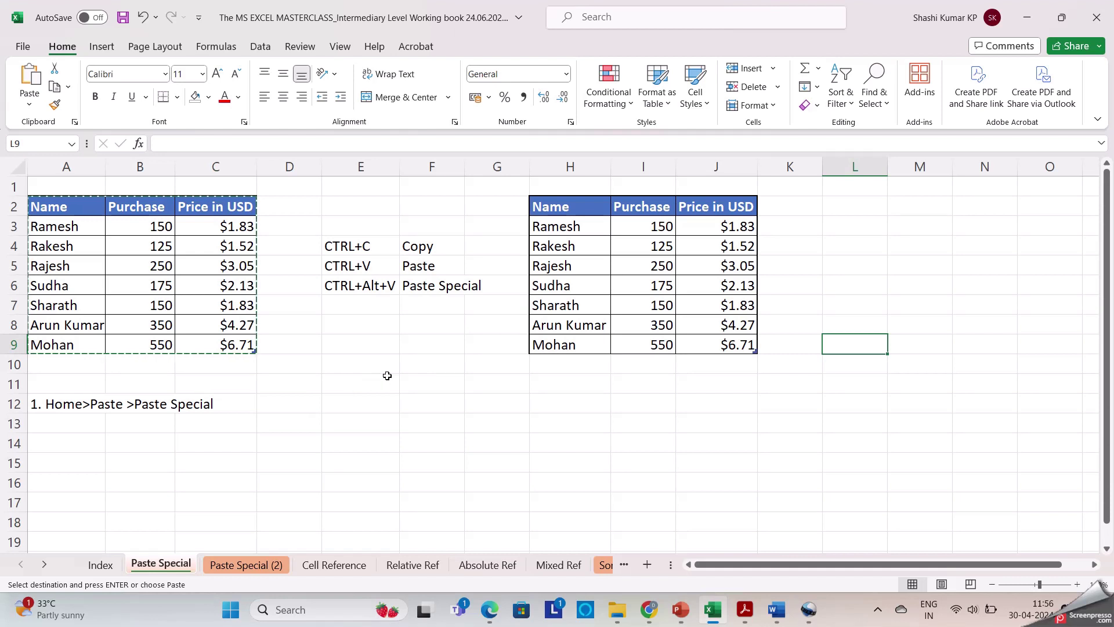
# Cancel the pending copy, recopy A2:C9, and choose D12 as the destination
pyautogui.press('Escape')
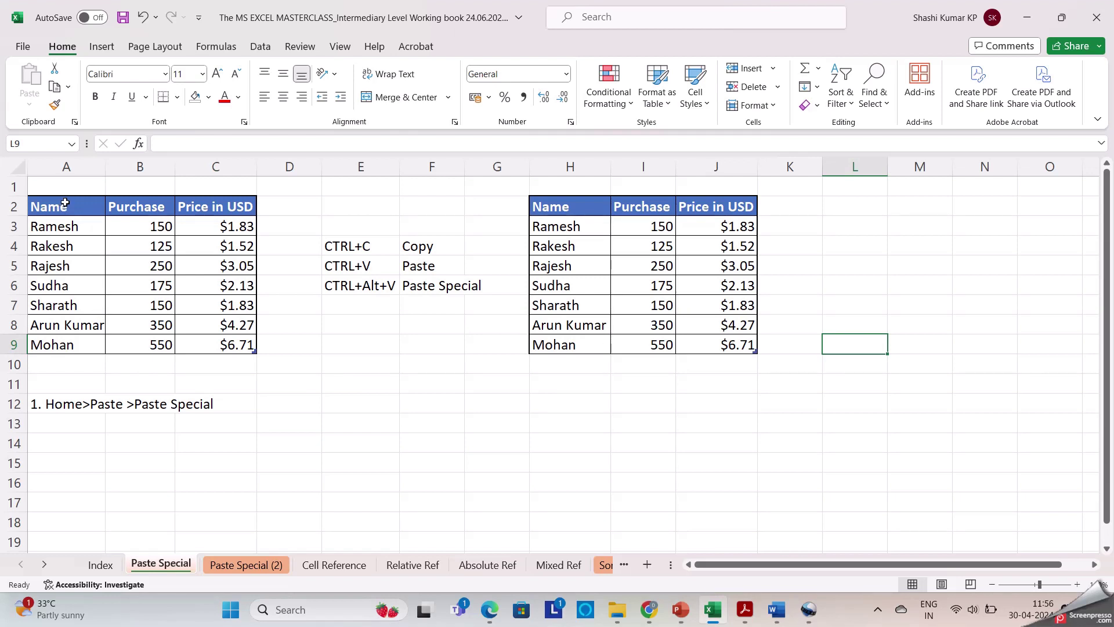
pyautogui.moveTo(69, 205); pyautogui.dragTo(210, 347)
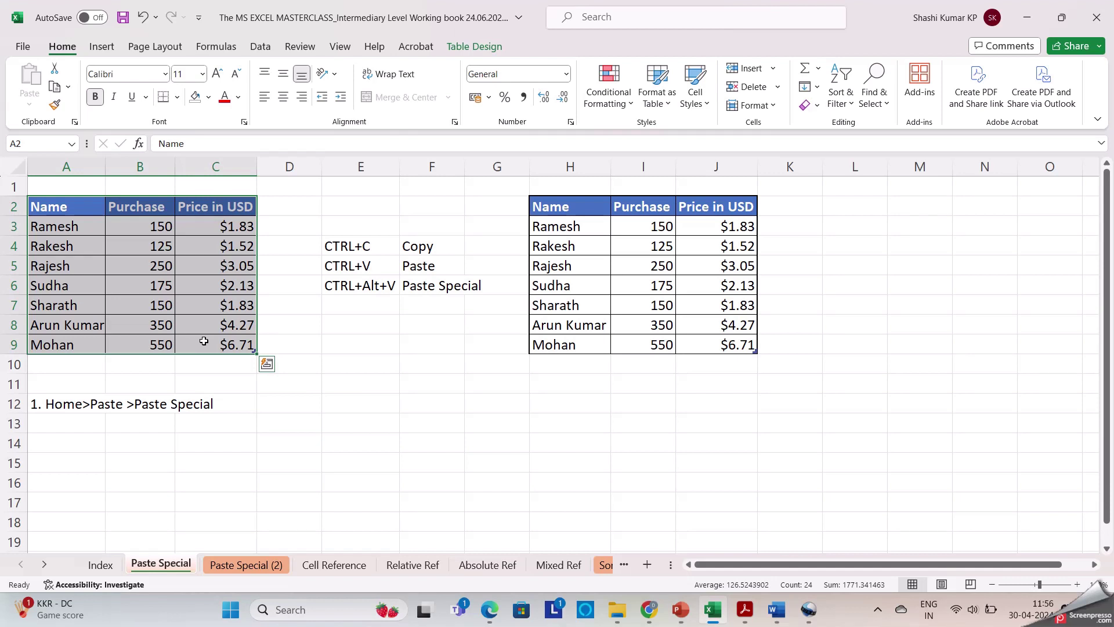
pyautogui.click(55, 87)
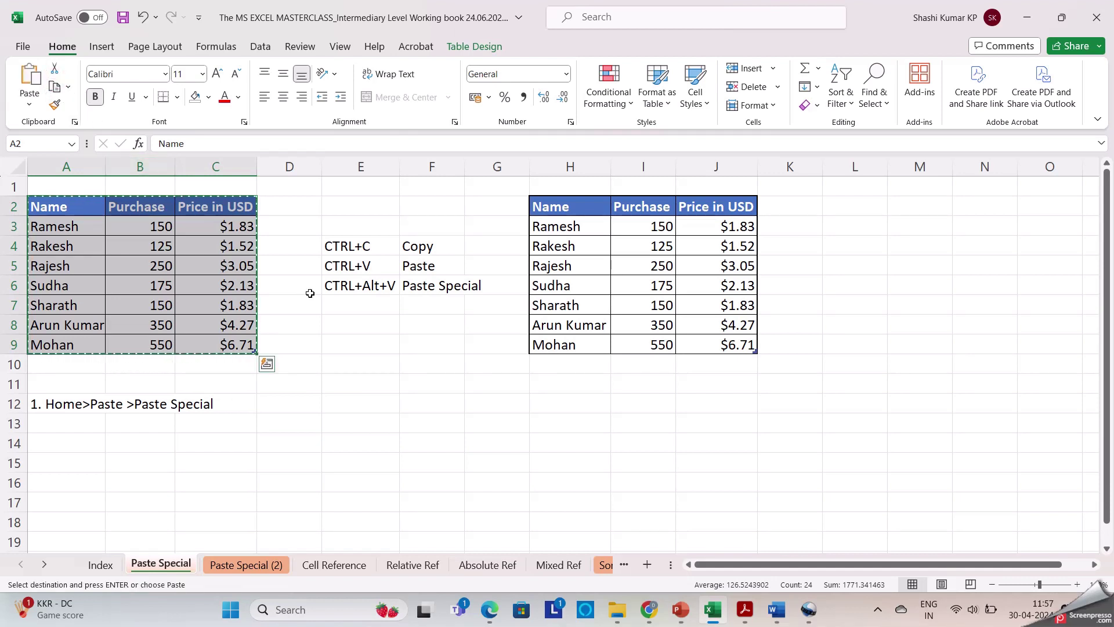
pyautogui.click(286, 405)
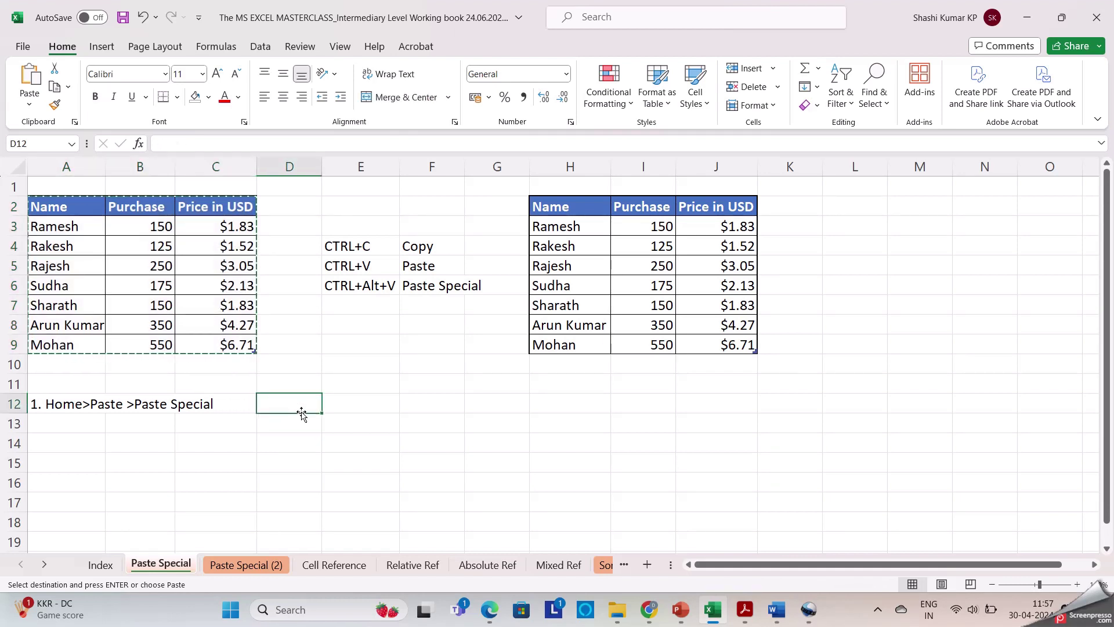
# Paste Special only the Values of the price table at D12
pyautogui.click(29, 107)
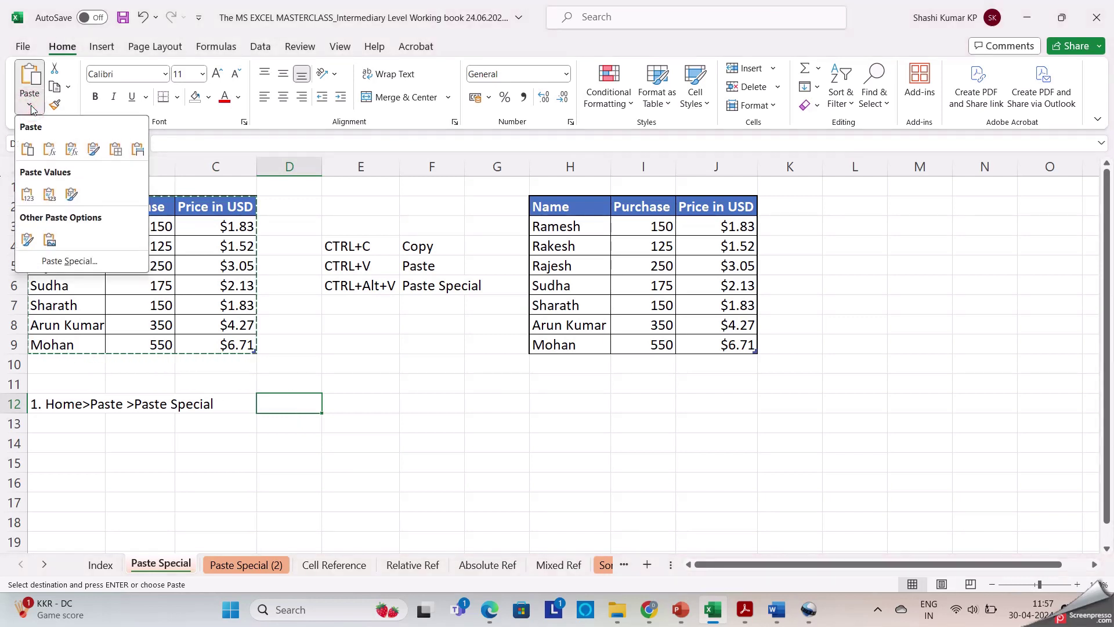
pyautogui.click(64, 263)
pyautogui.click(573, 352)
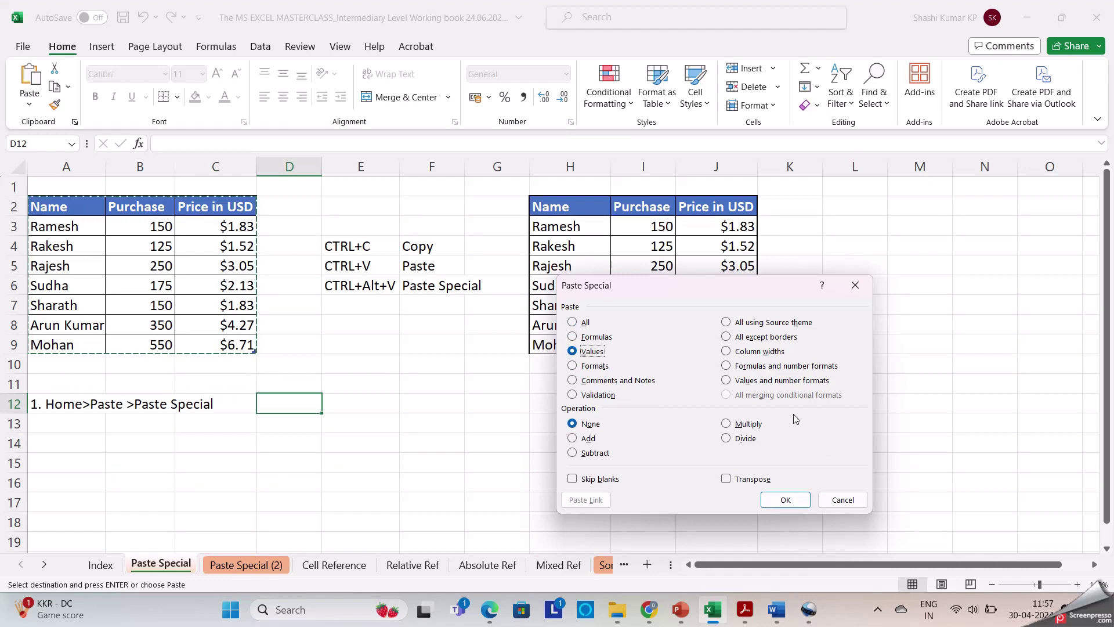
pyautogui.click(785, 500)
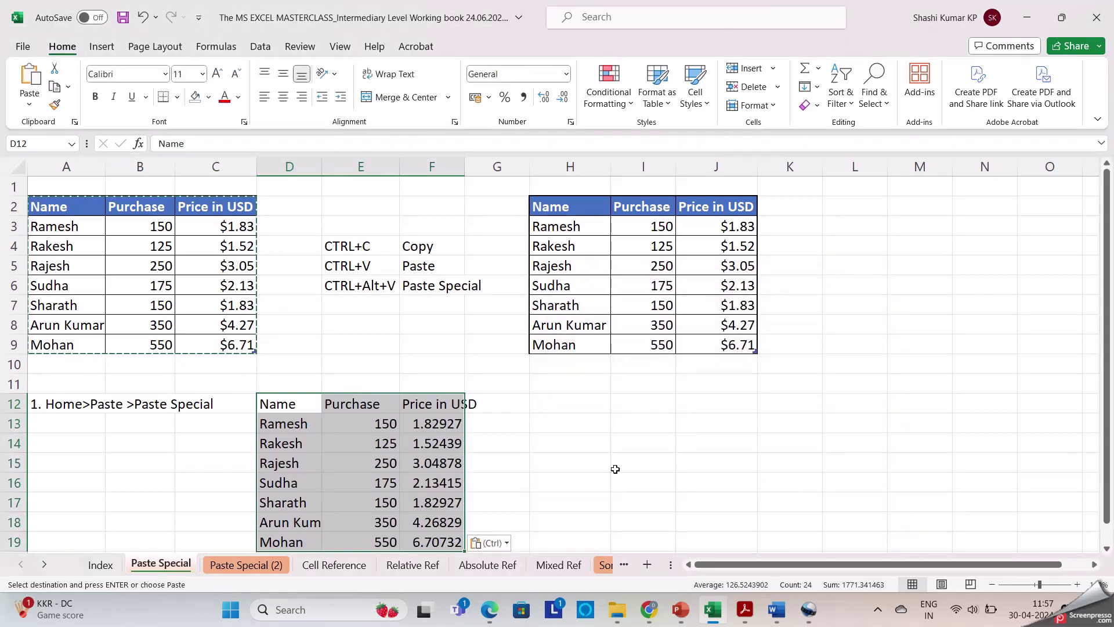
pyautogui.scroll(-1, 615, 456)
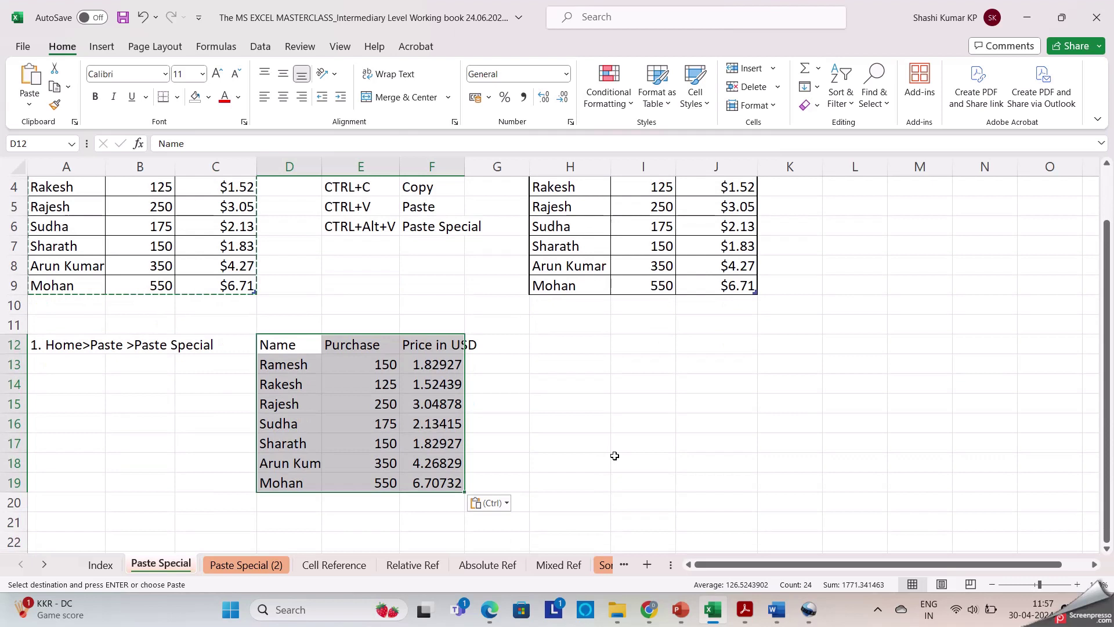
pyautogui.click(593, 439)
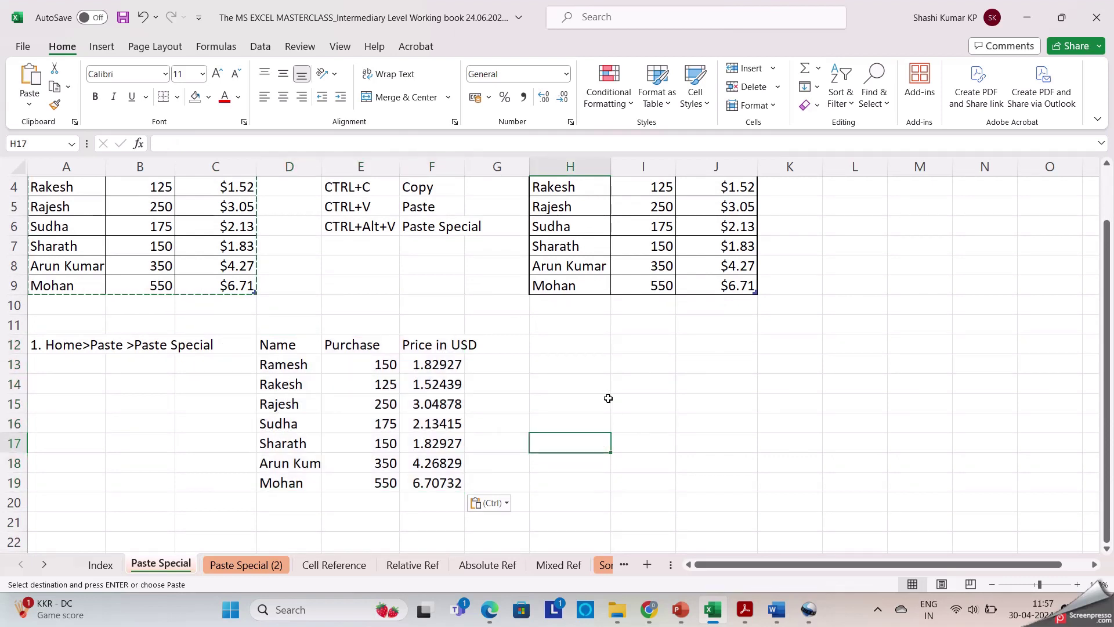
pyautogui.click(559, 360)
pyautogui.click(540, 397)
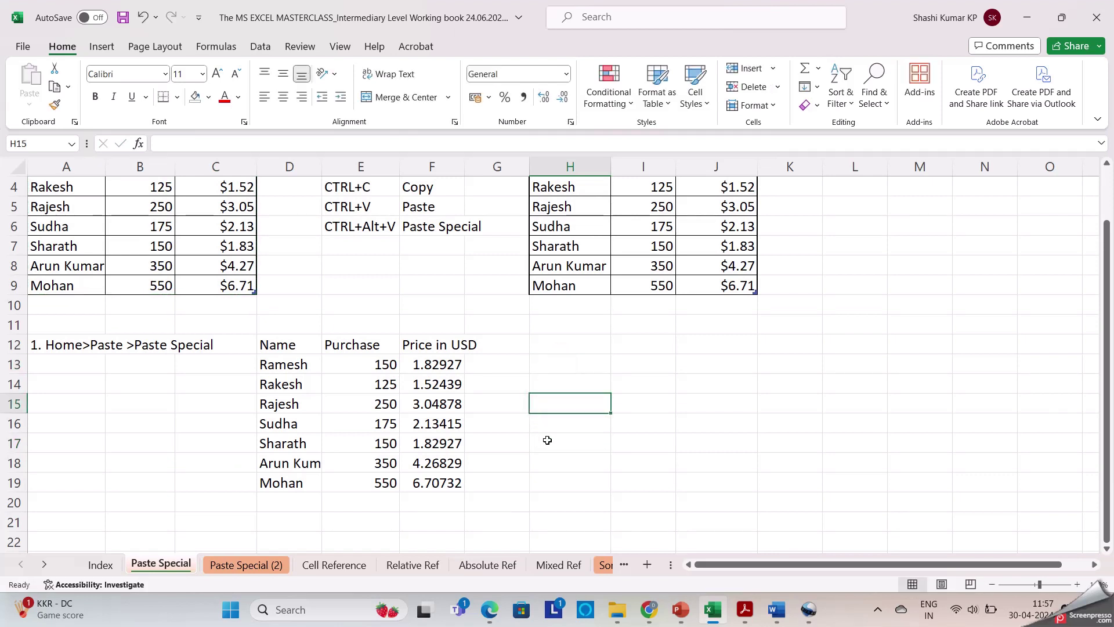
pyautogui.scroll(1, 469, 414)
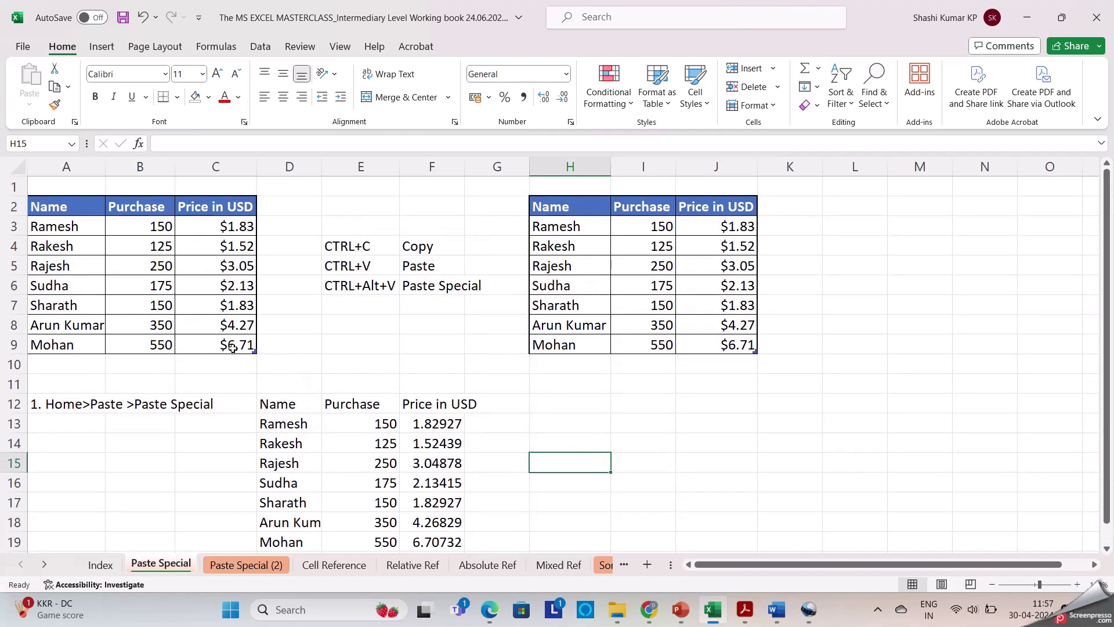
pyautogui.click(423, 404)
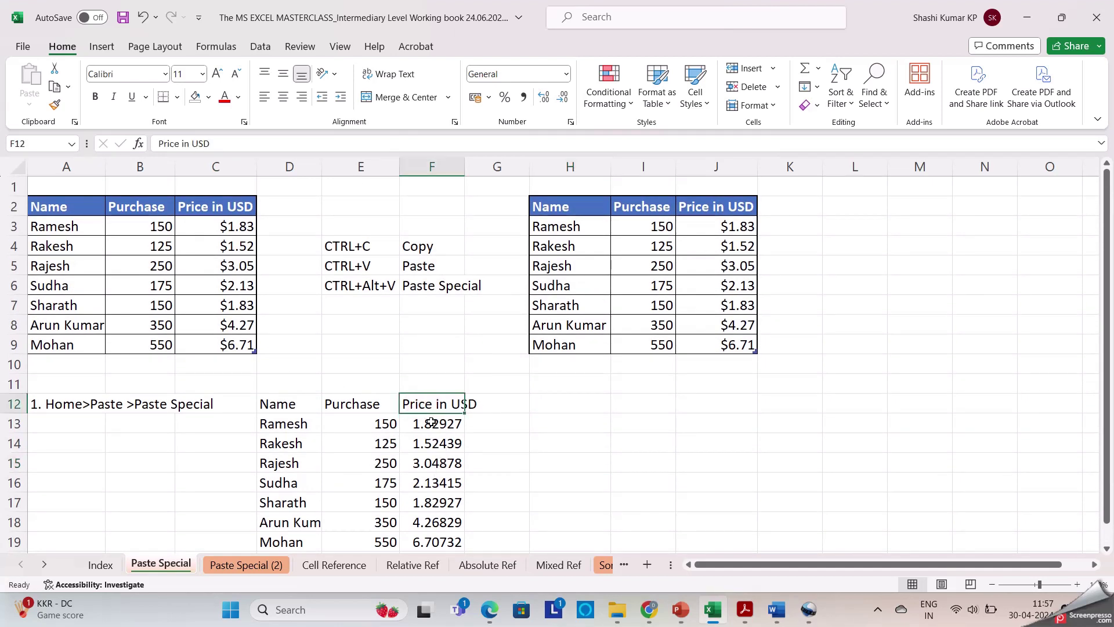
pyautogui.click(432, 424)
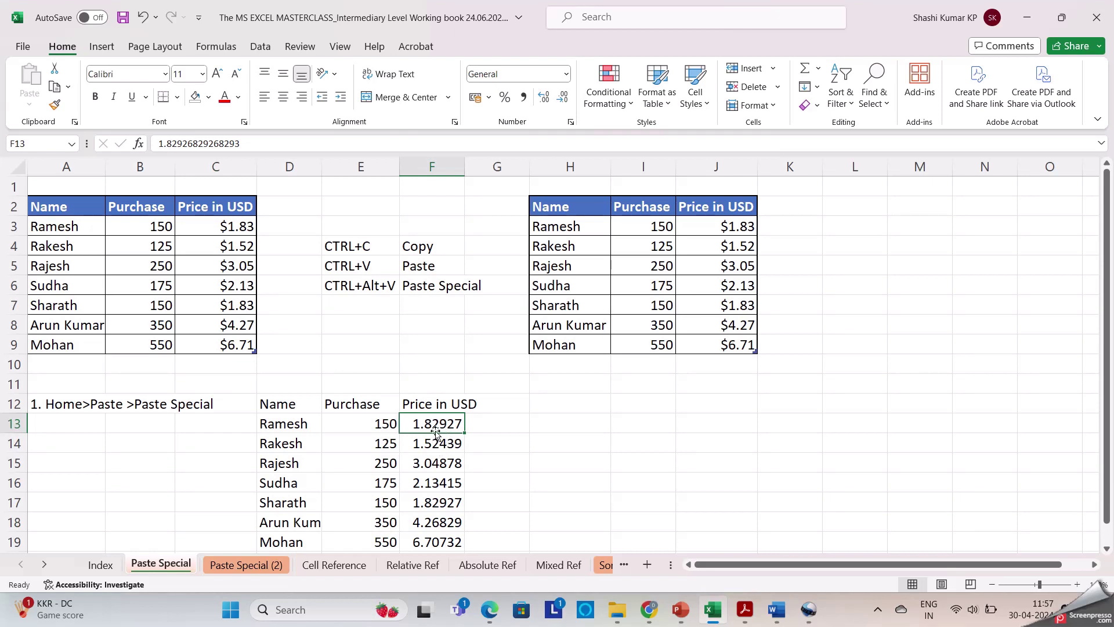
pyautogui.moveTo(436, 426); pyautogui.dragTo(438, 543)
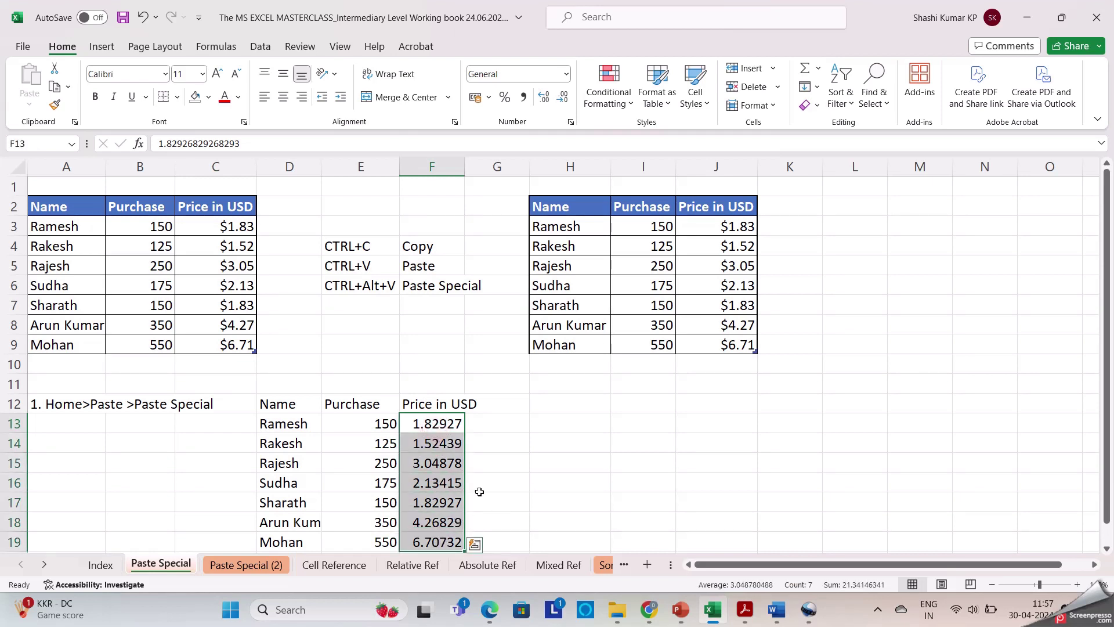
pyautogui.moveTo(235, 228); pyautogui.dragTo(234, 335)
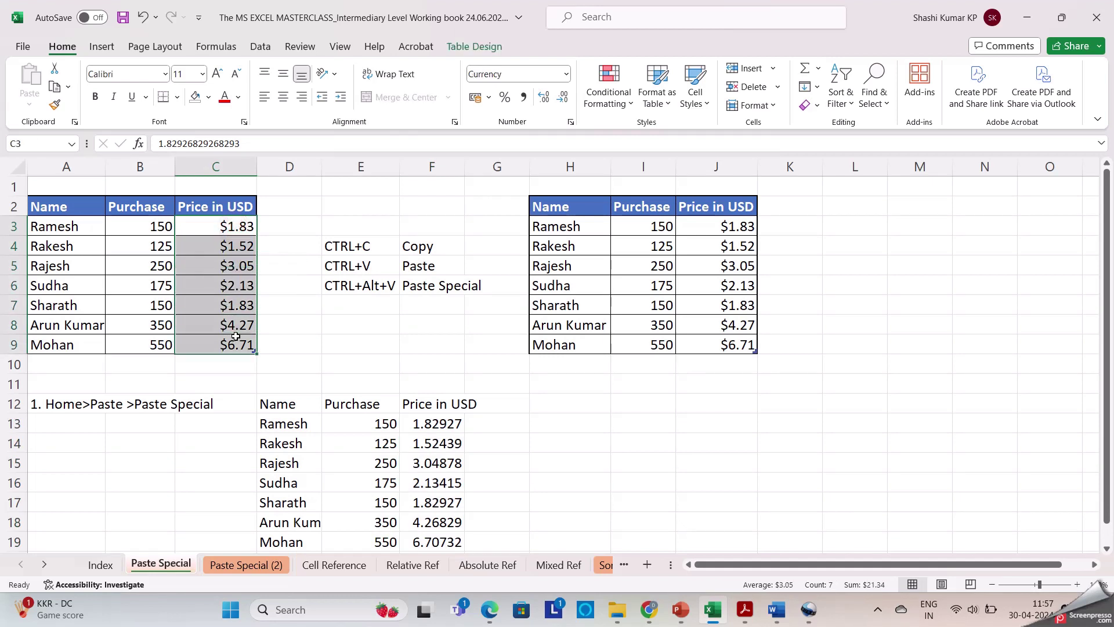
pyautogui.click(490, 472)
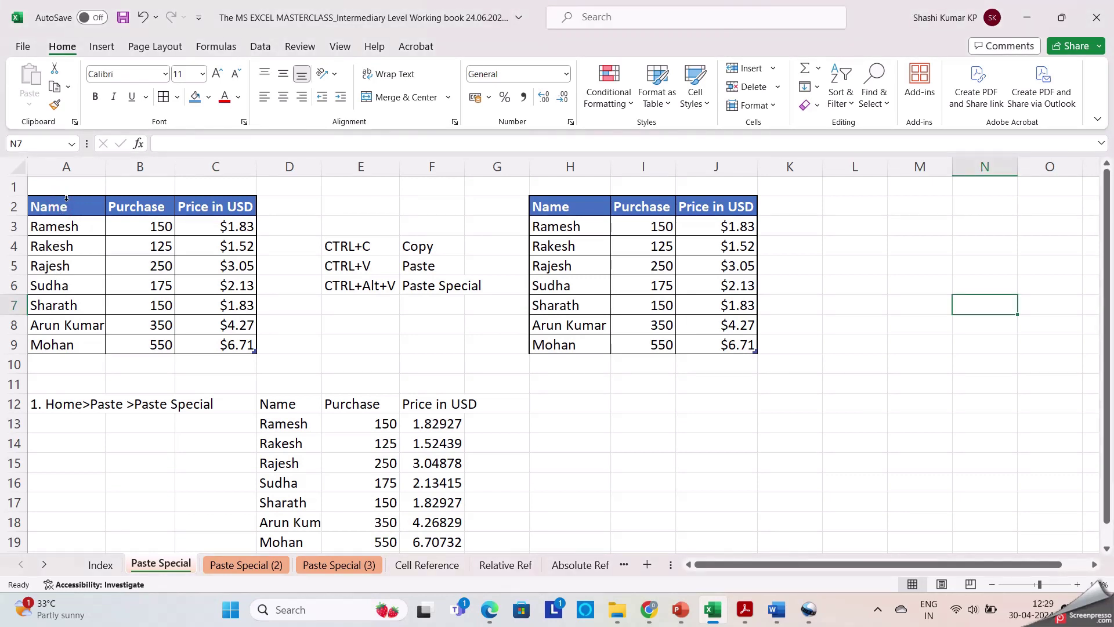
# Copy the A2:C9 price table again and choose L2 as the destination
pyautogui.moveTo(62, 205); pyautogui.dragTo(231, 345)
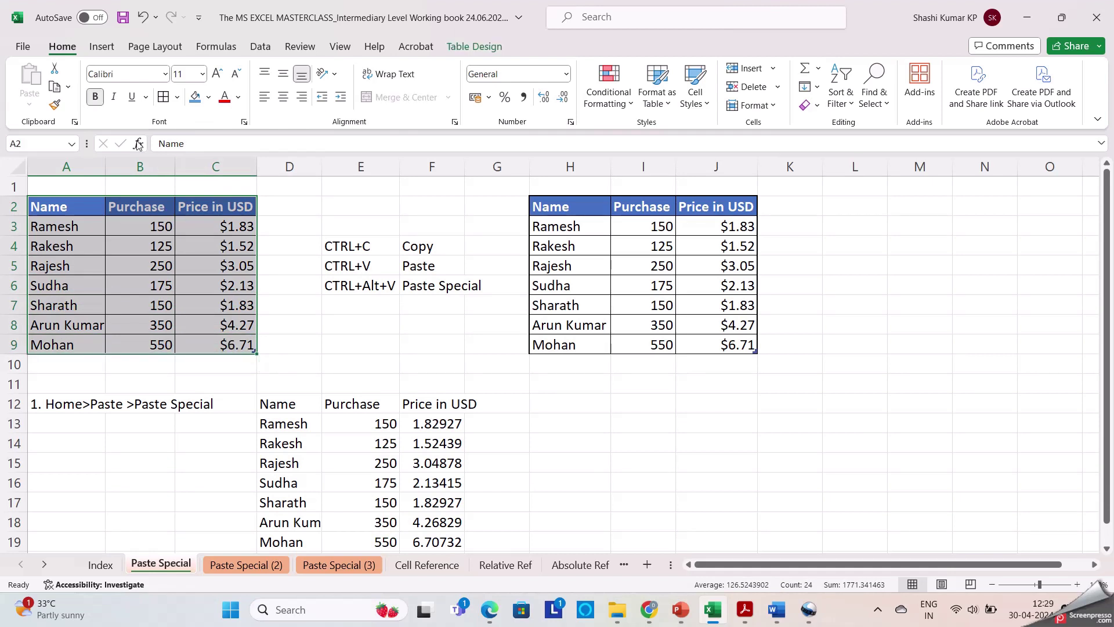
pyautogui.click(53, 87)
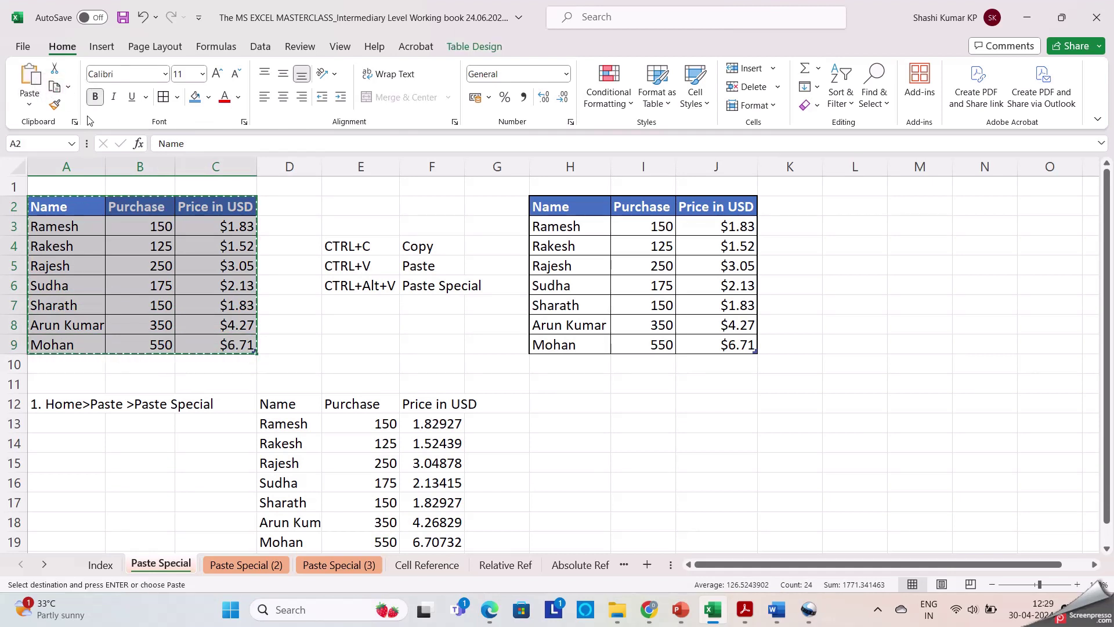
pyautogui.click(850, 208)
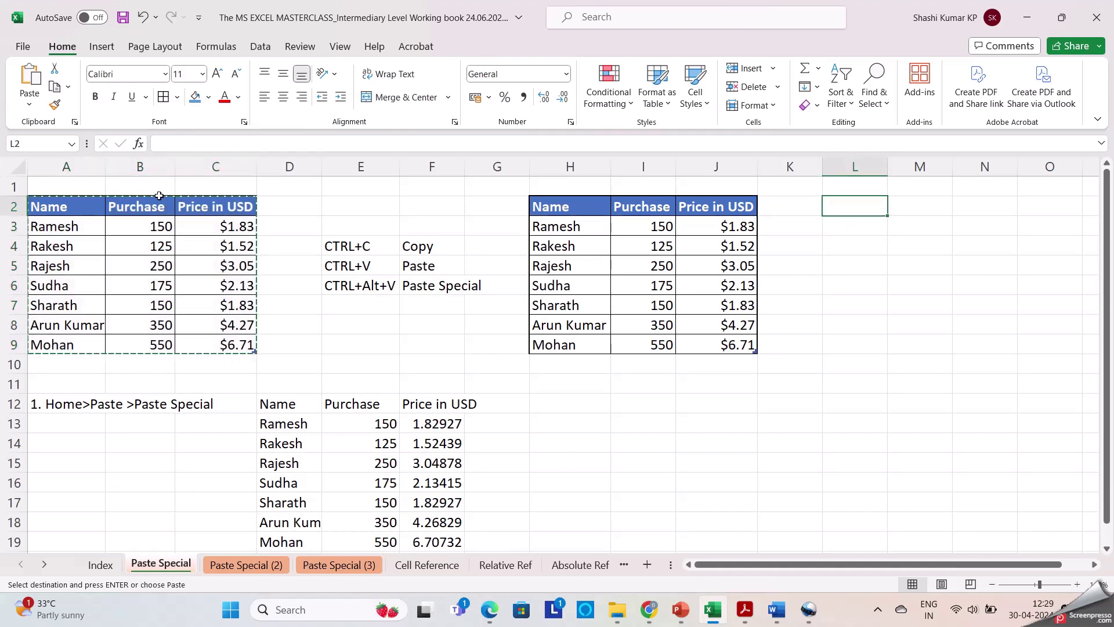
# Paste Special only Formats into L2:N9, then go to the Paste Special (2) sheet
pyautogui.click(29, 104)
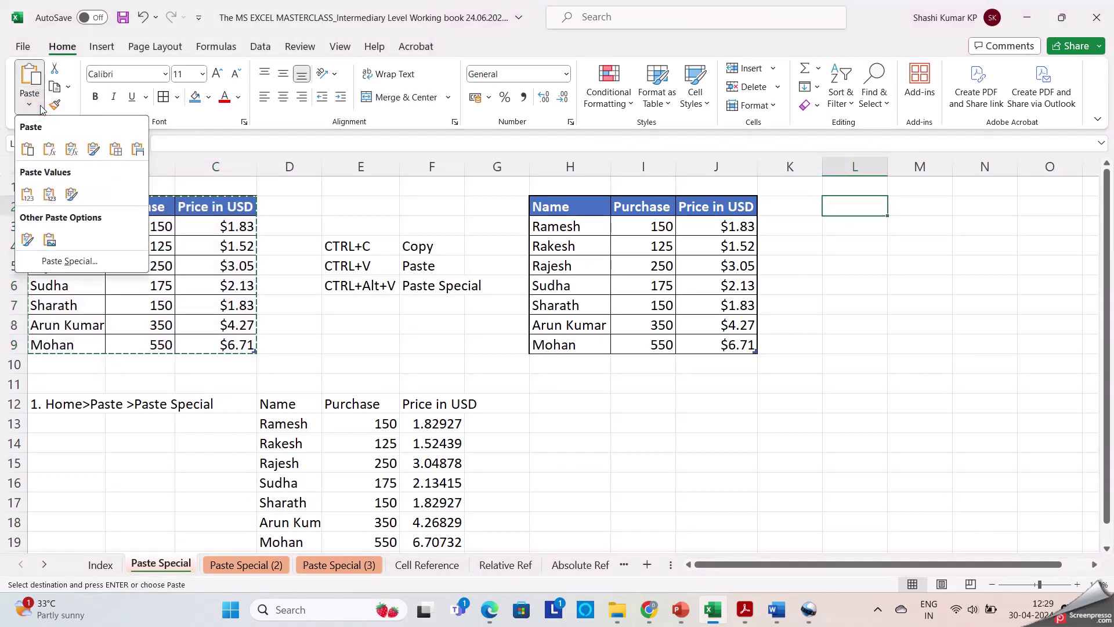
pyautogui.click(65, 262)
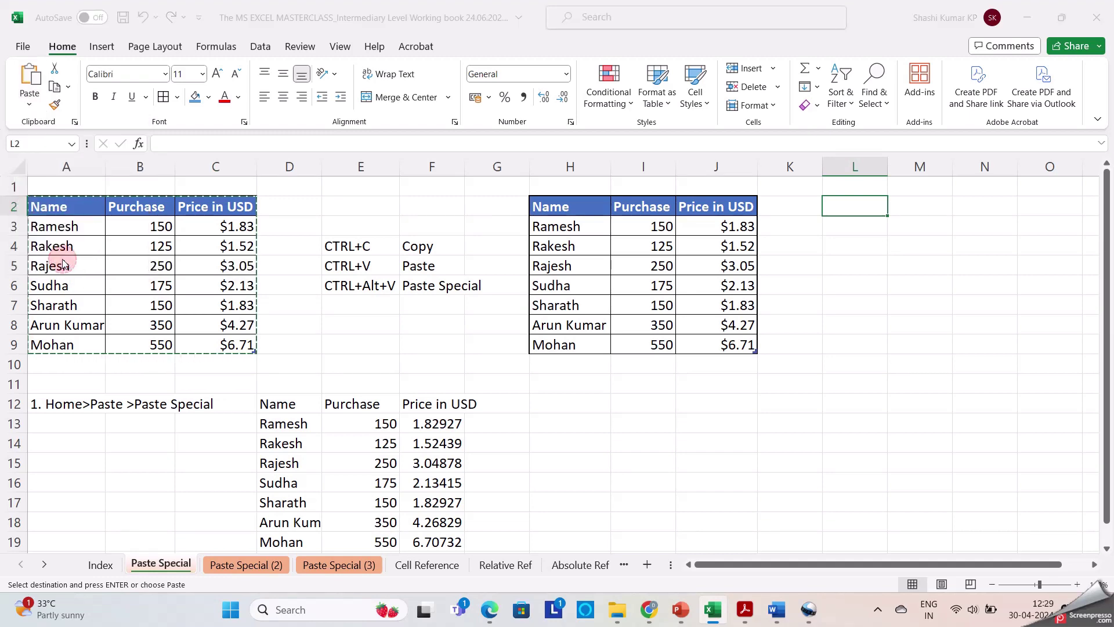
pyautogui.click(148, 334)
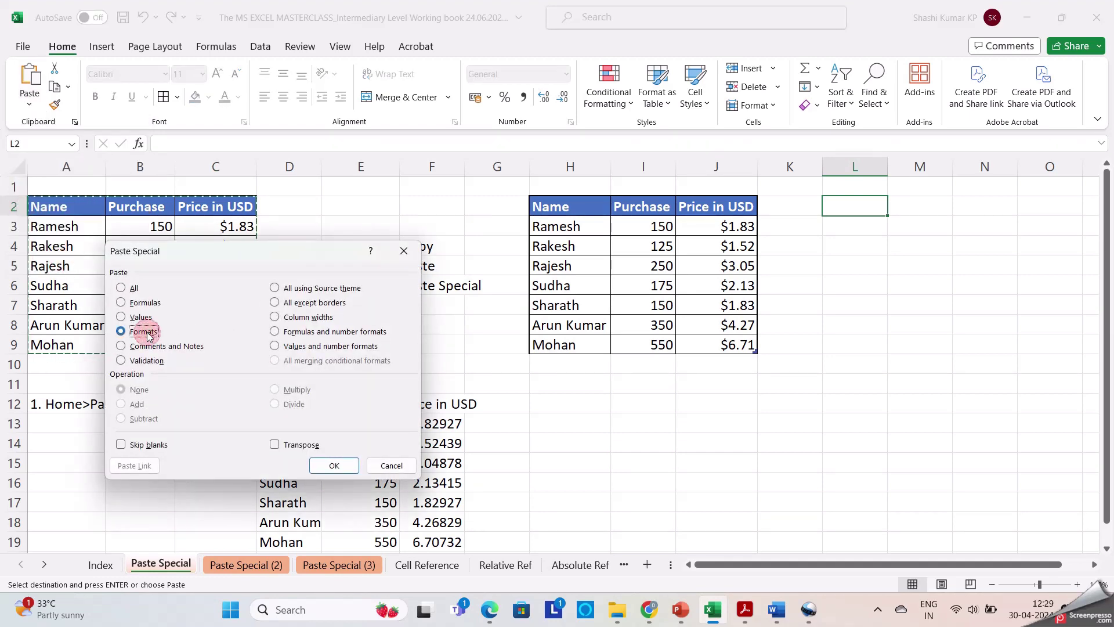
pyautogui.click(335, 465)
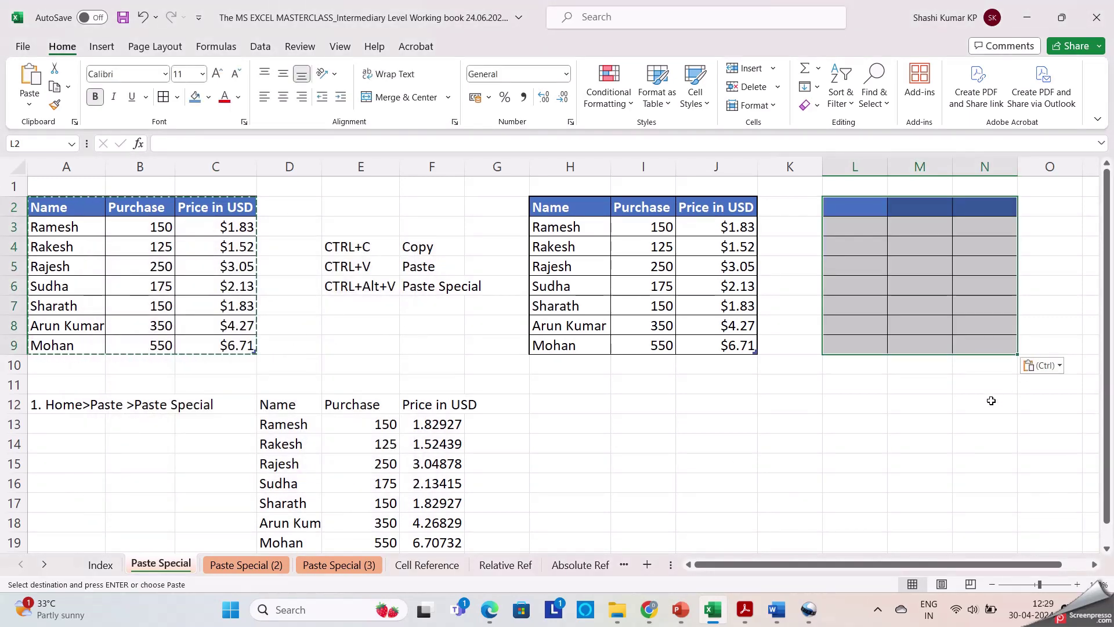
pyautogui.click(971, 413)
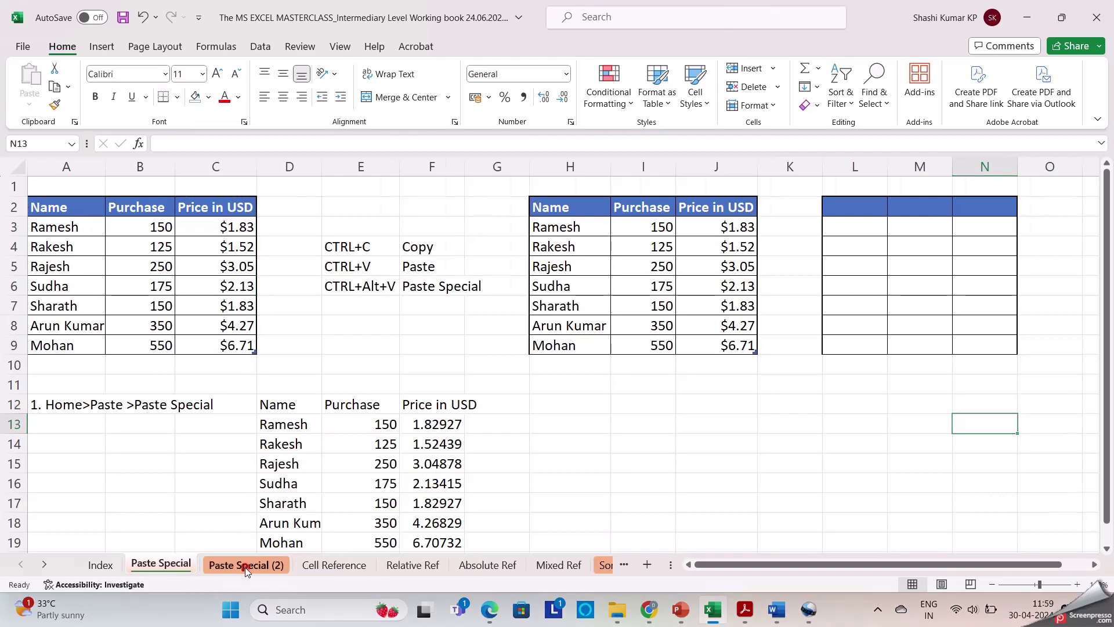
pyautogui.click(246, 565)
# Review the Name, Science and English headers of the score table
pyautogui.click(305, 405)
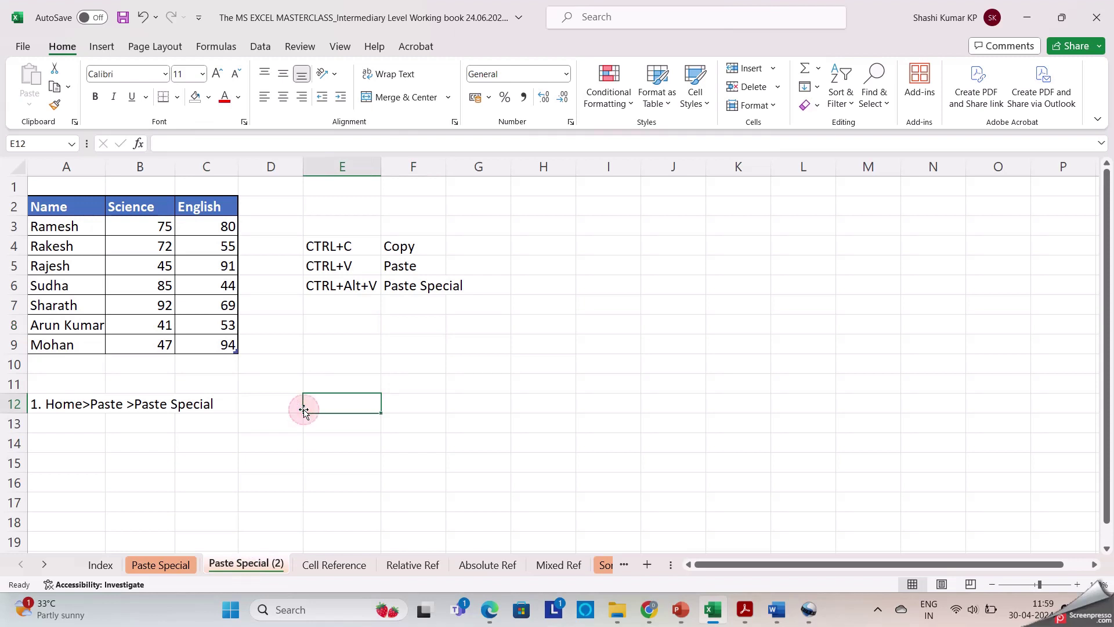
pyautogui.click(43, 207)
pyautogui.click(142, 207)
pyautogui.click(201, 208)
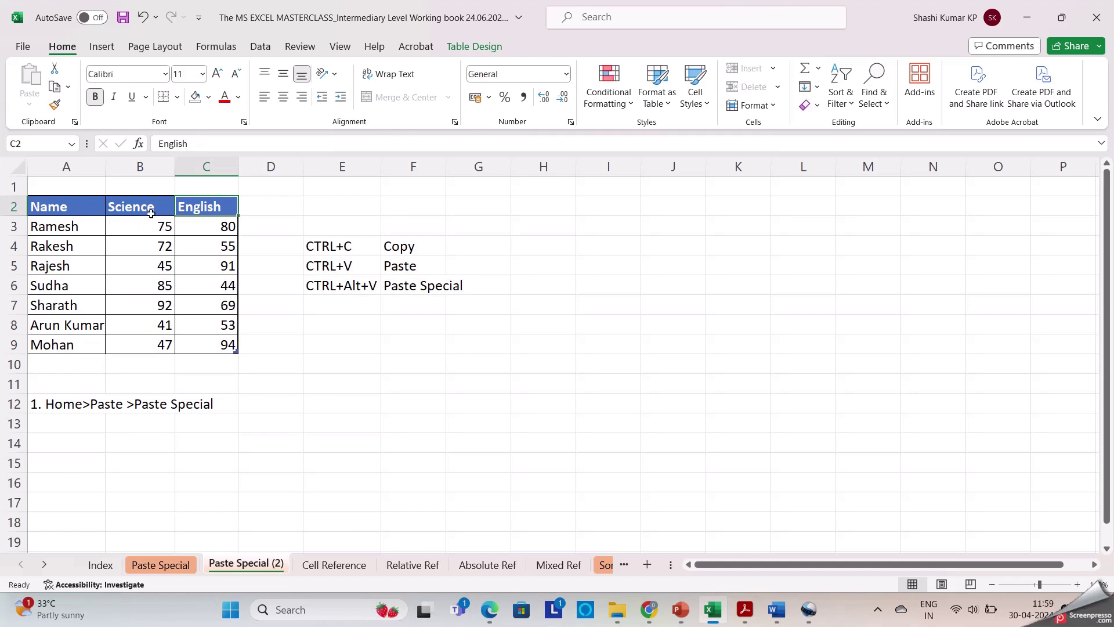
# Select the English scores C3:C9, then both score columns B3:C9
pyautogui.click(195, 227)
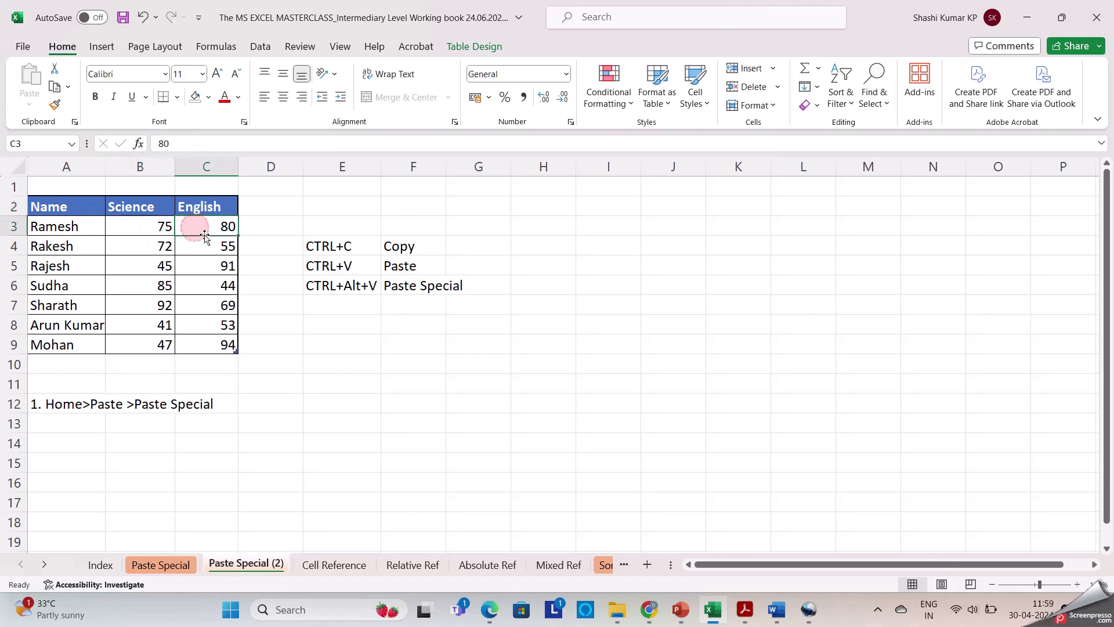
pyautogui.moveTo(221, 226); pyautogui.dragTo(214, 343)
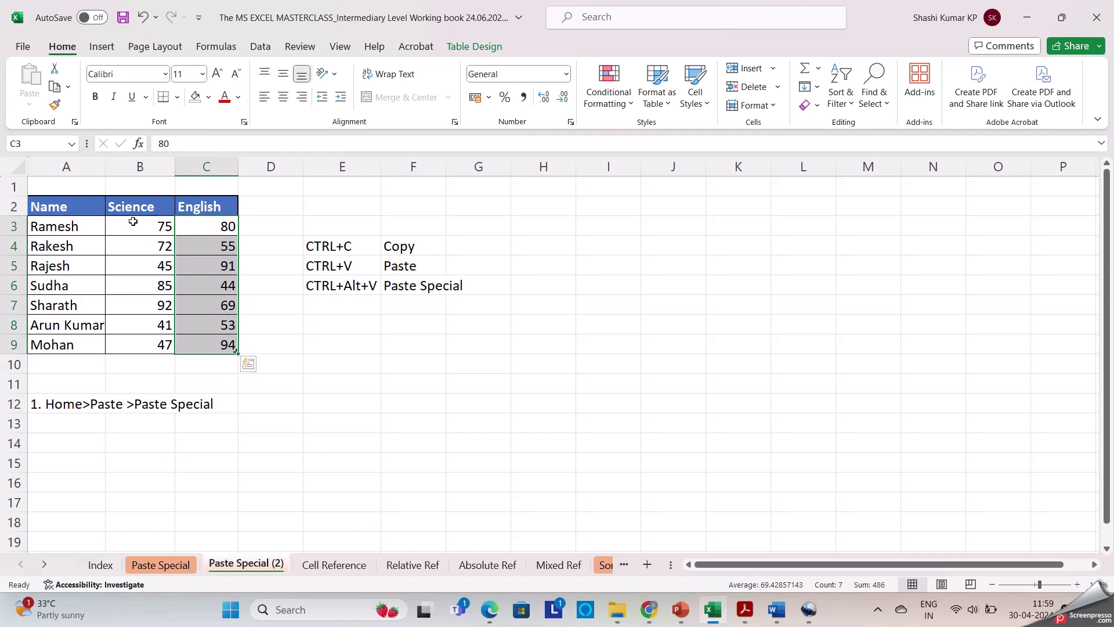
pyautogui.moveTo(127, 223); pyautogui.dragTo(182, 344)
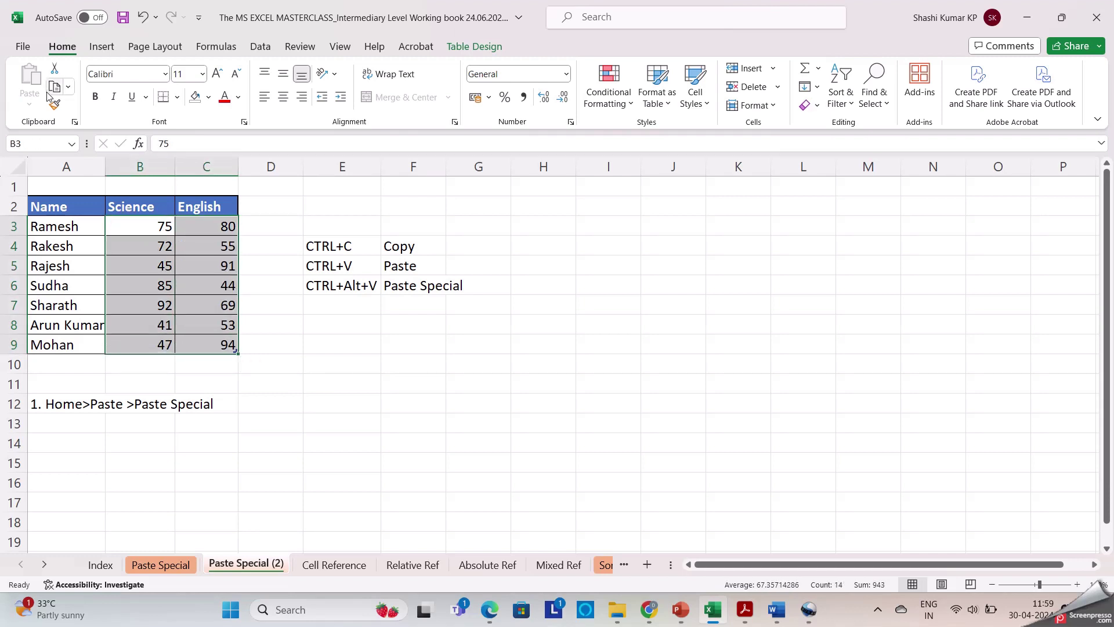
# Copy B3:C9 and Paste Special it at C3 with the Add operation
pyautogui.click(54, 86)
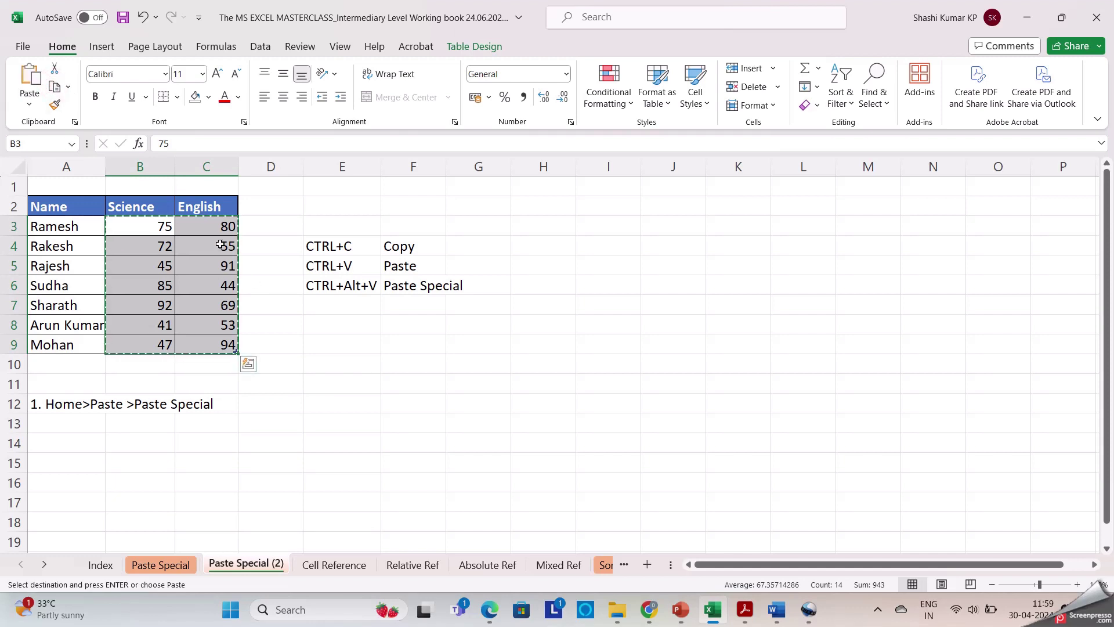
pyautogui.click(206, 226)
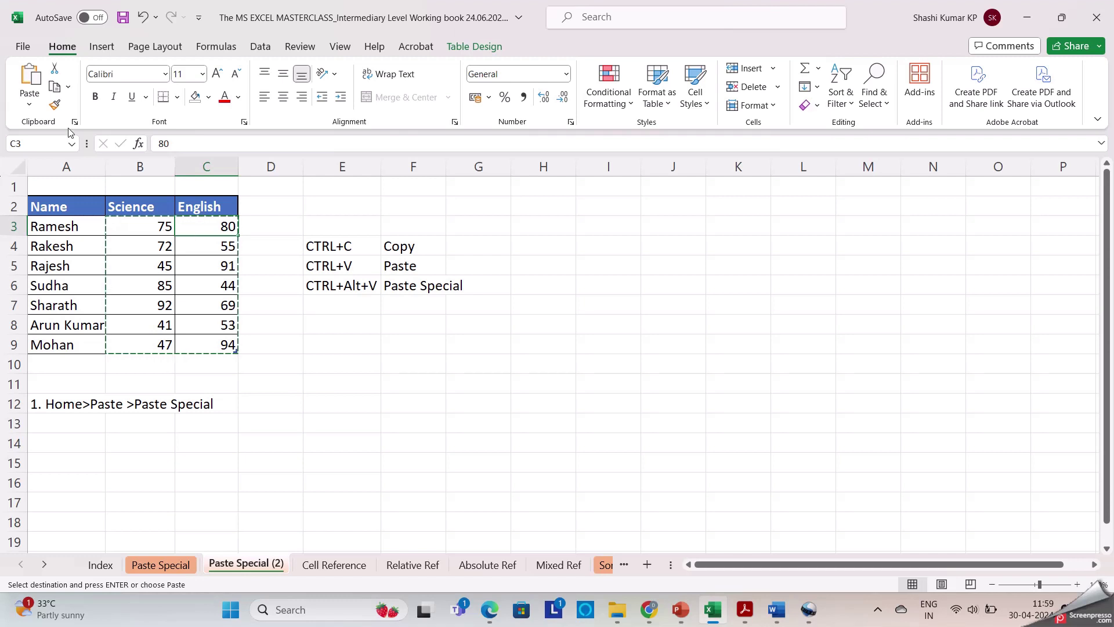
pyautogui.click(29, 104)
pyautogui.click(51, 283)
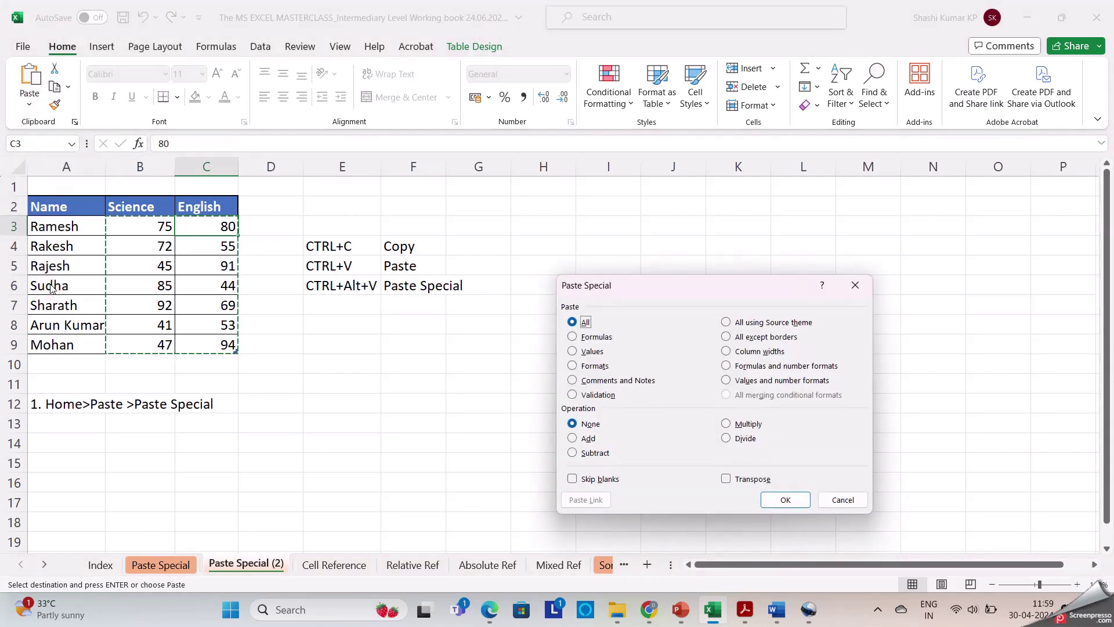
pyautogui.click(577, 440)
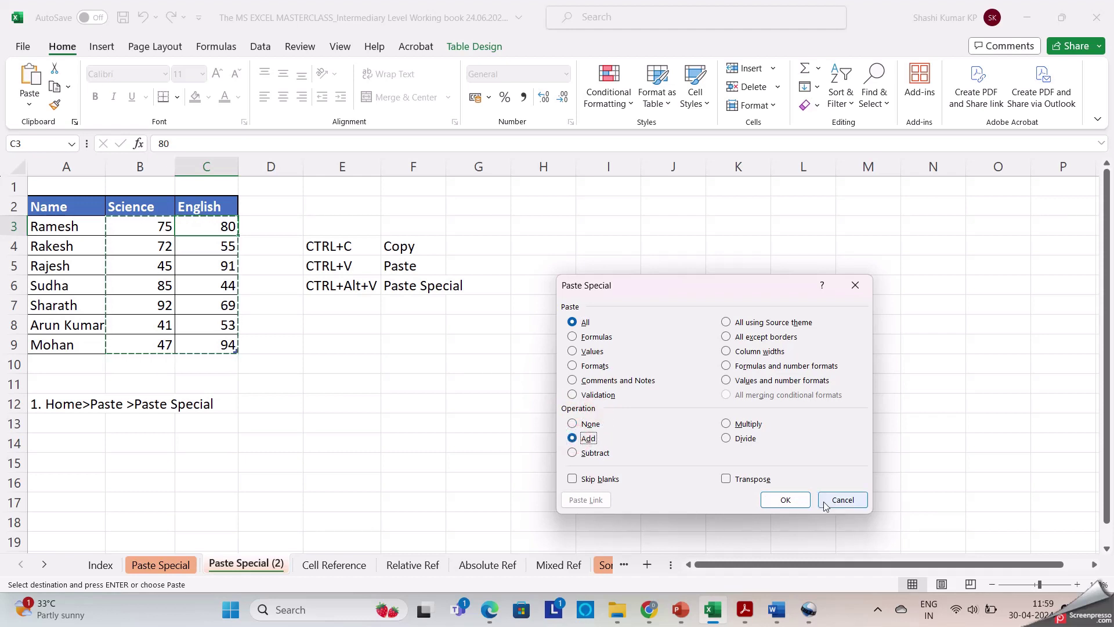
pyautogui.click(793, 500)
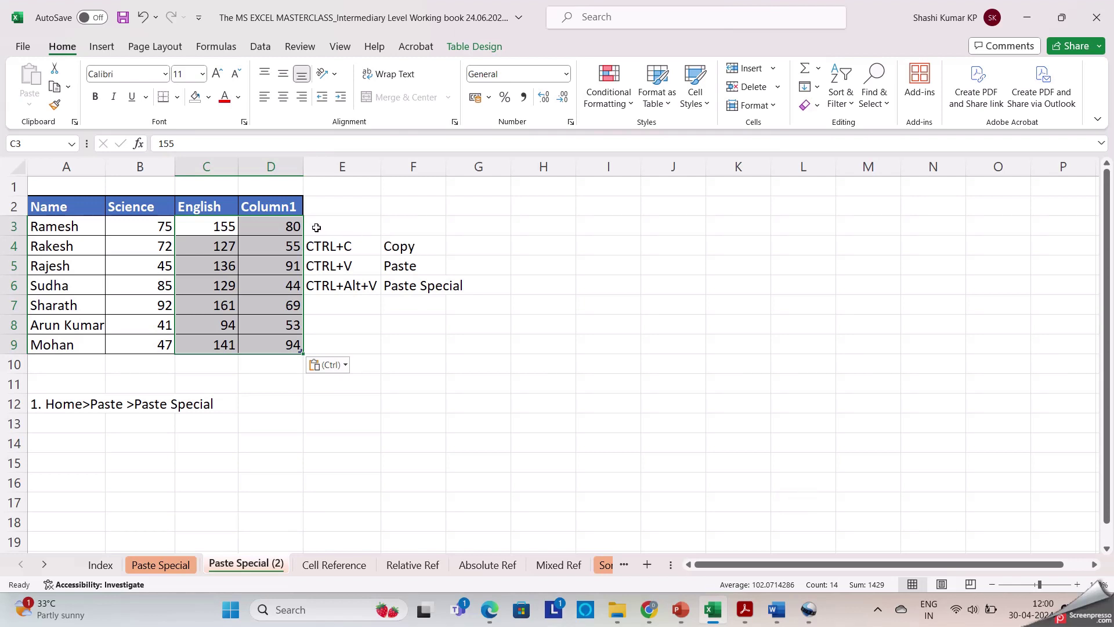
# Inspect the summed English totals in C3:C9, such as 155
pyautogui.click(222, 224)
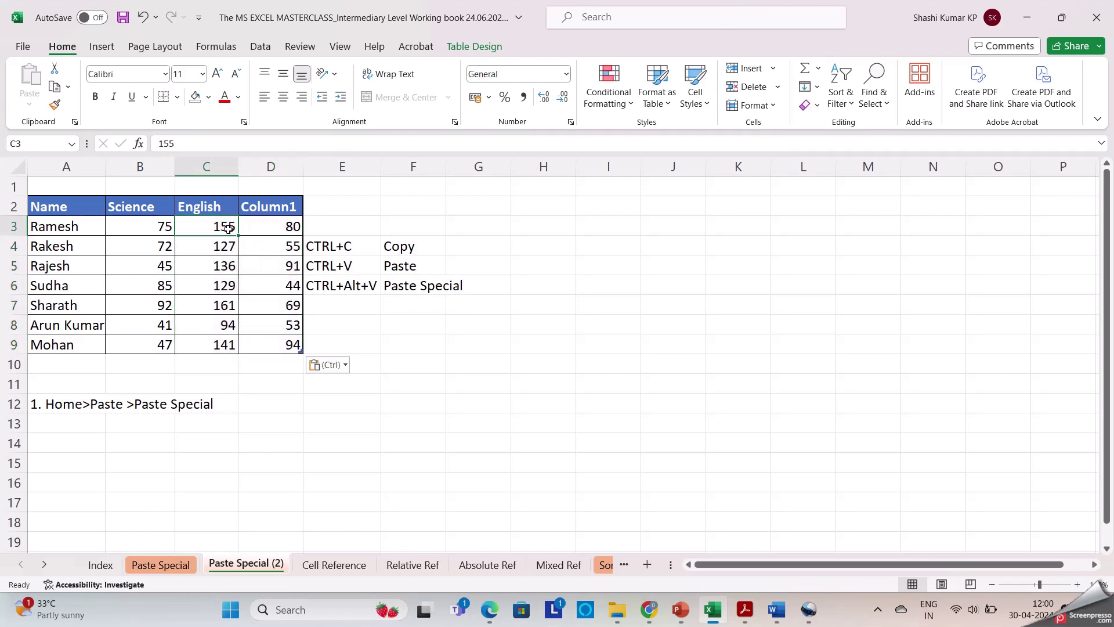
pyautogui.moveTo(224, 229); pyautogui.dragTo(223, 341)
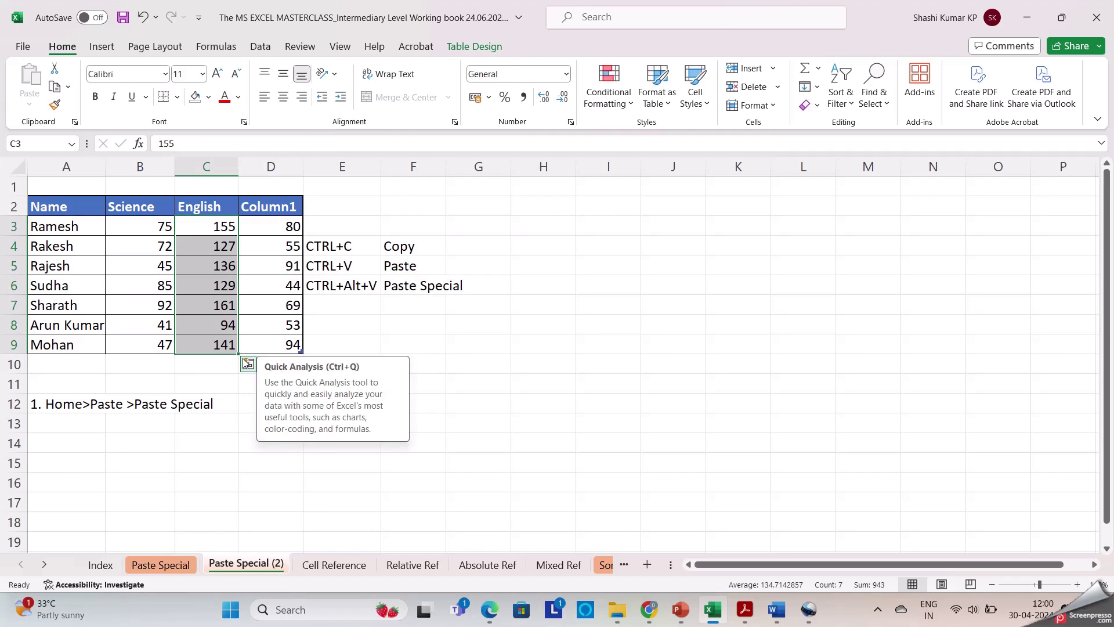
pyautogui.hotkey('ctrl', 'v')
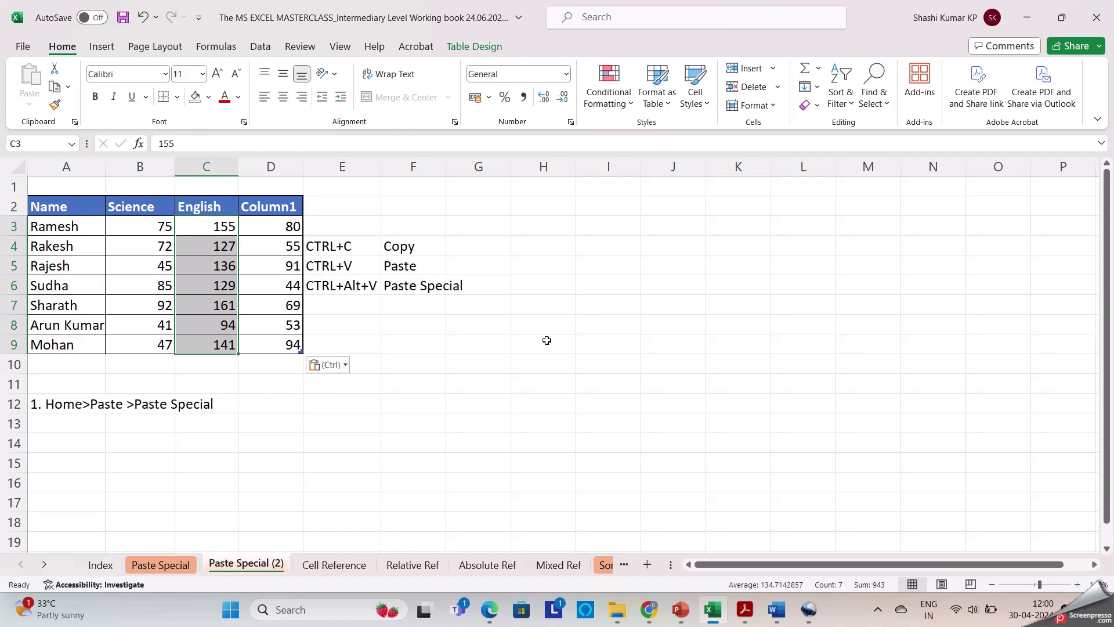
# Deselect the English column and move to the Paste Special (3) sheet
pyautogui.click(544, 339)
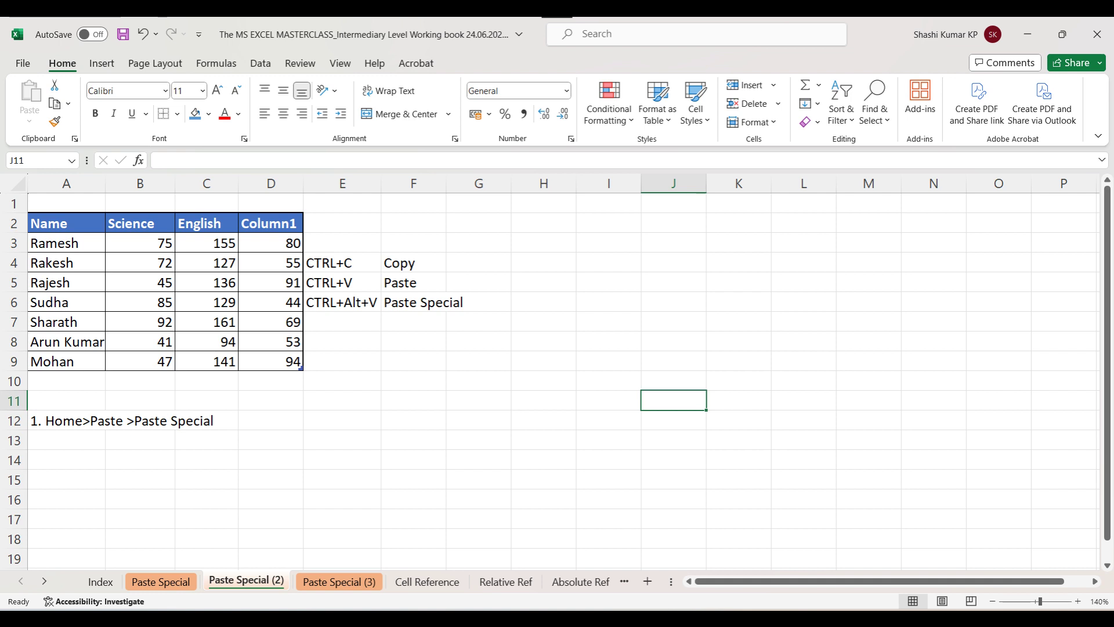
pyautogui.press('Right')
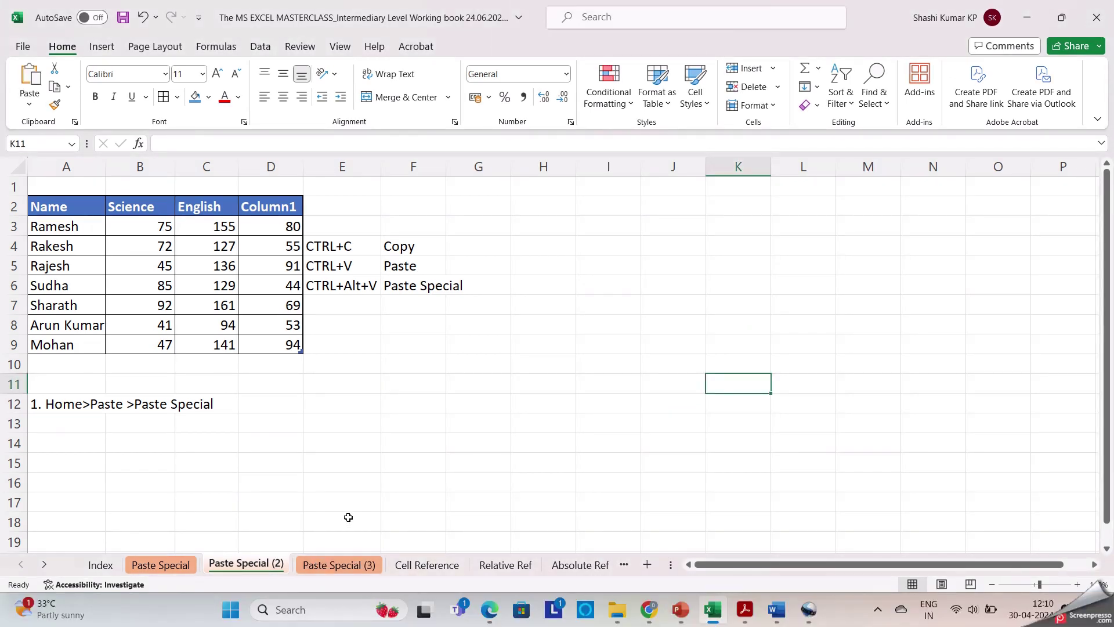
pyautogui.click(339, 565)
# Copy the A3:C10 price table and target F3 for the paste
pyautogui.click(457, 468)
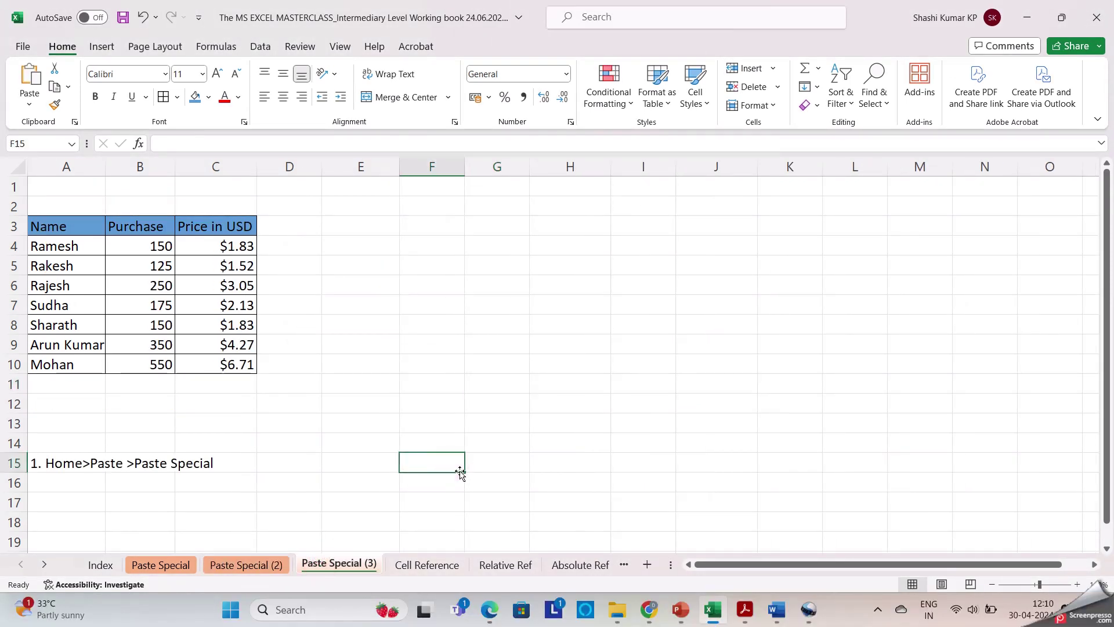
pyautogui.moveTo(49, 227); pyautogui.dragTo(209, 364)
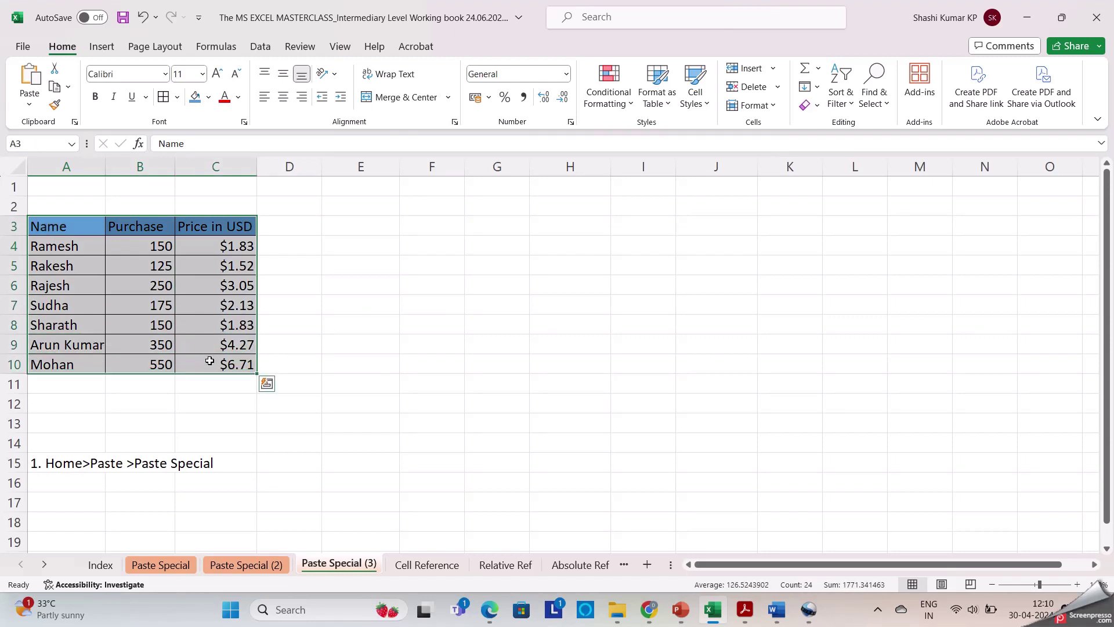
pyautogui.click(55, 88)
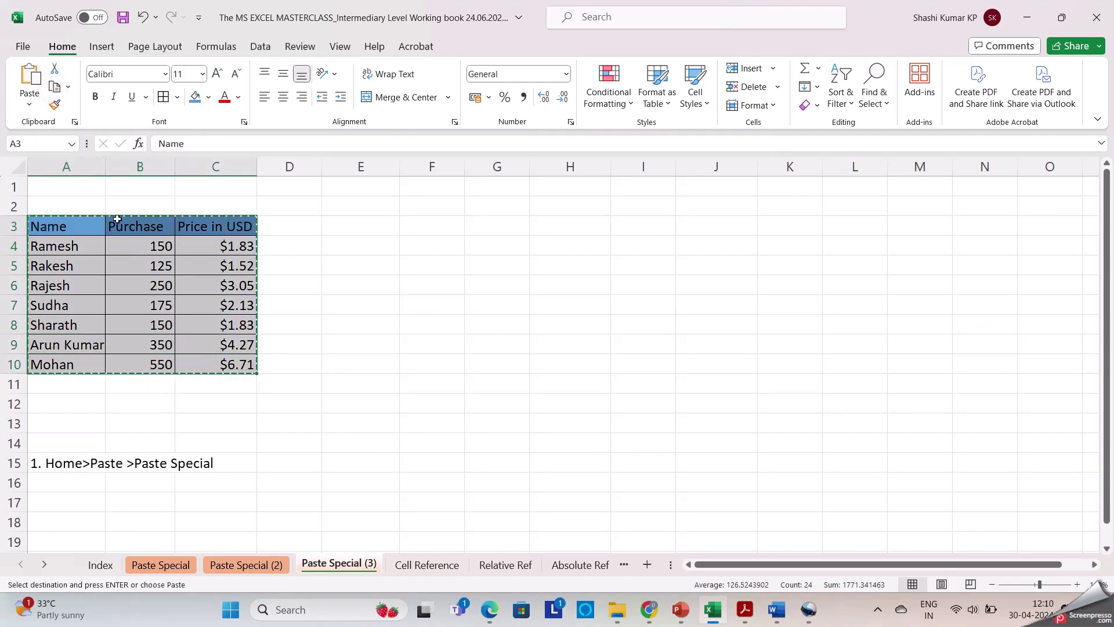
pyautogui.click(436, 228)
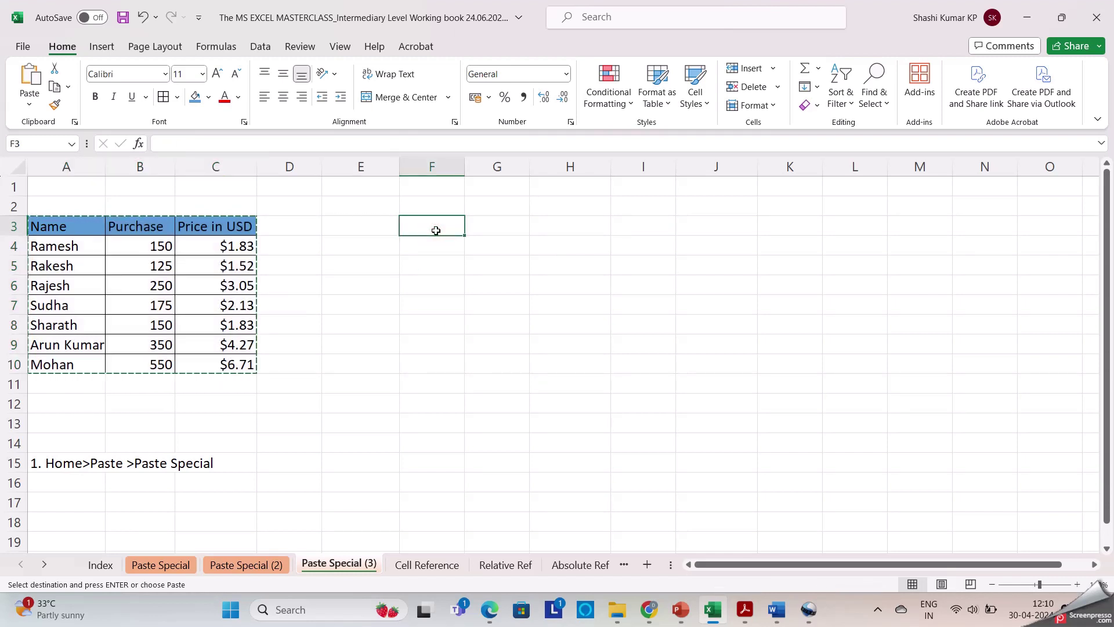
pyautogui.click(29, 104)
# Paste the copied price table with Transpose enabled into F3:M5
pyautogui.click(69, 283)
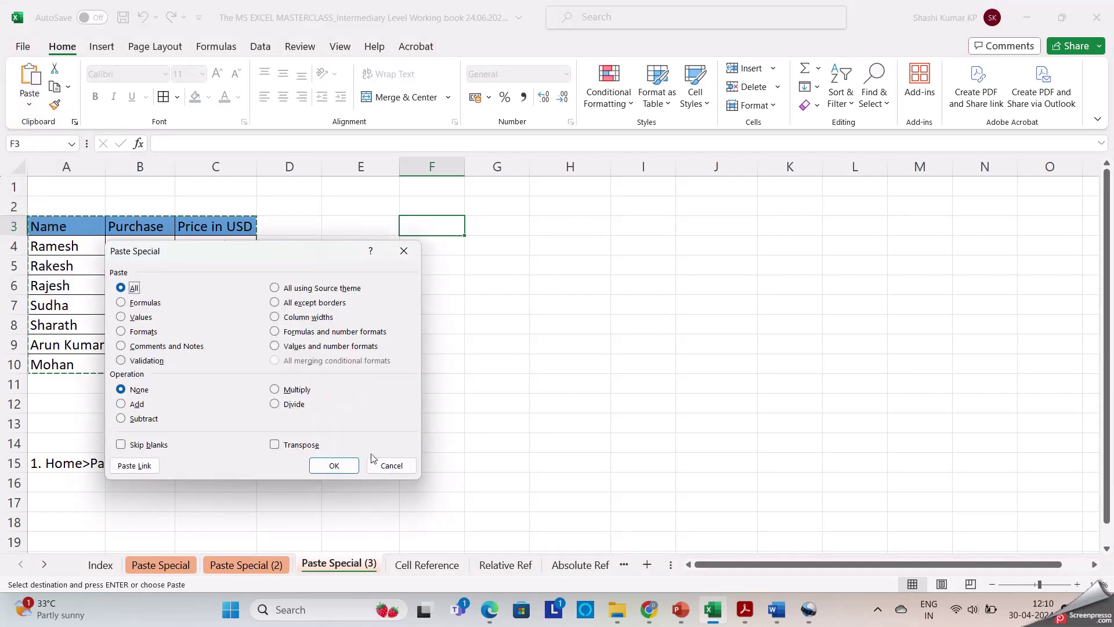
pyautogui.click(275, 445)
pyautogui.click(329, 467)
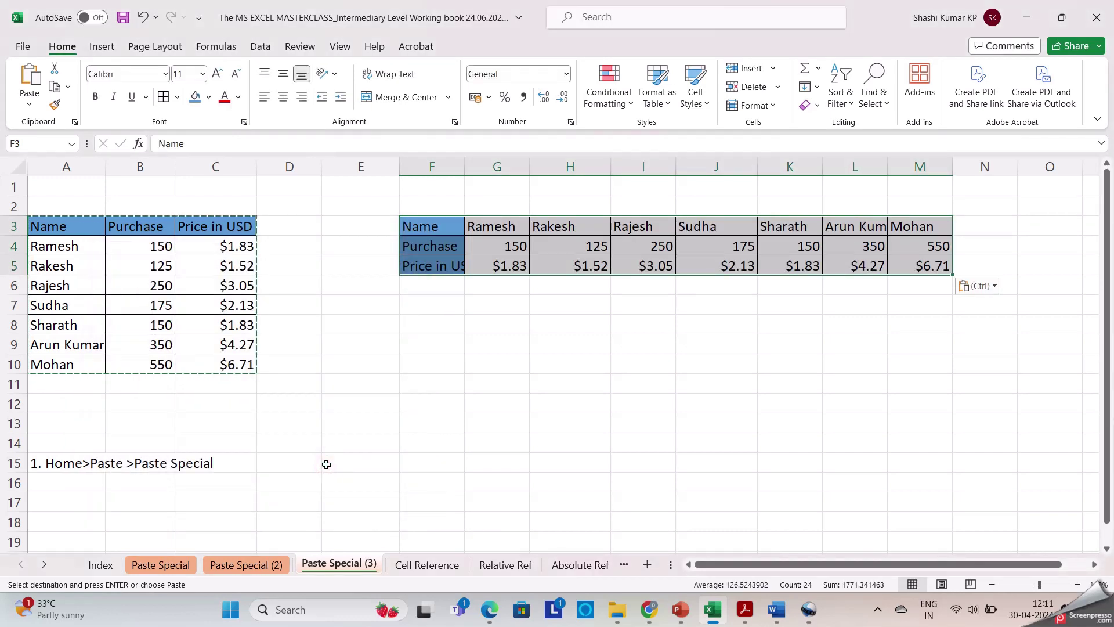
# Compare the original vertical table A3:C10 with the transposed table F3:M5
pyautogui.click(586, 398)
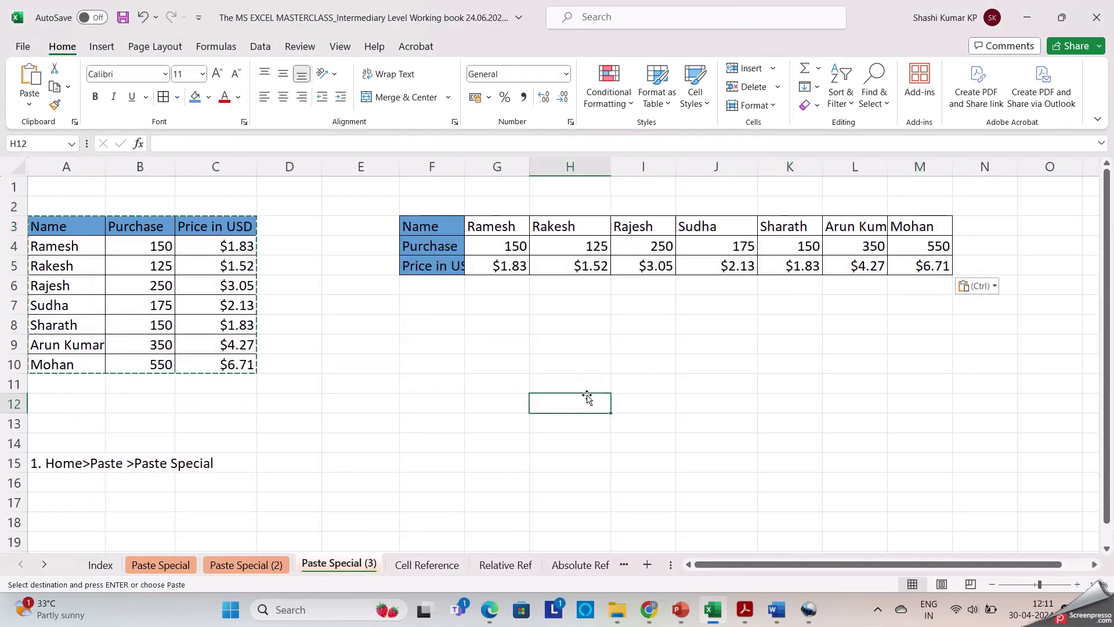
pyautogui.moveTo(40, 227); pyautogui.dragTo(219, 365)
pyautogui.moveTo(441, 226); pyautogui.dragTo(930, 267)
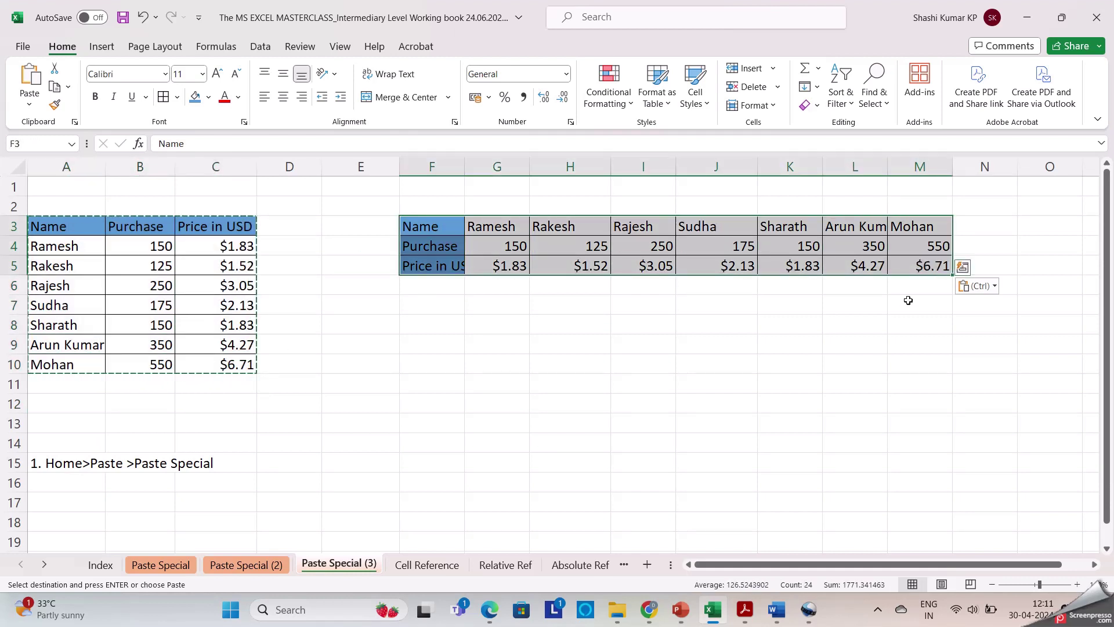
pyautogui.click(873, 364)
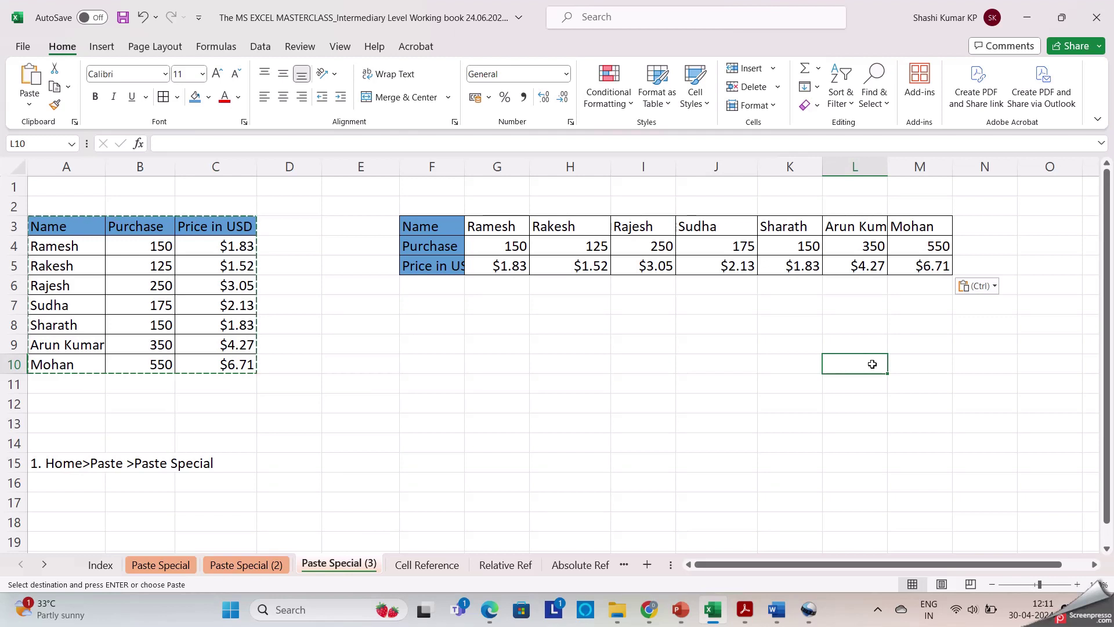